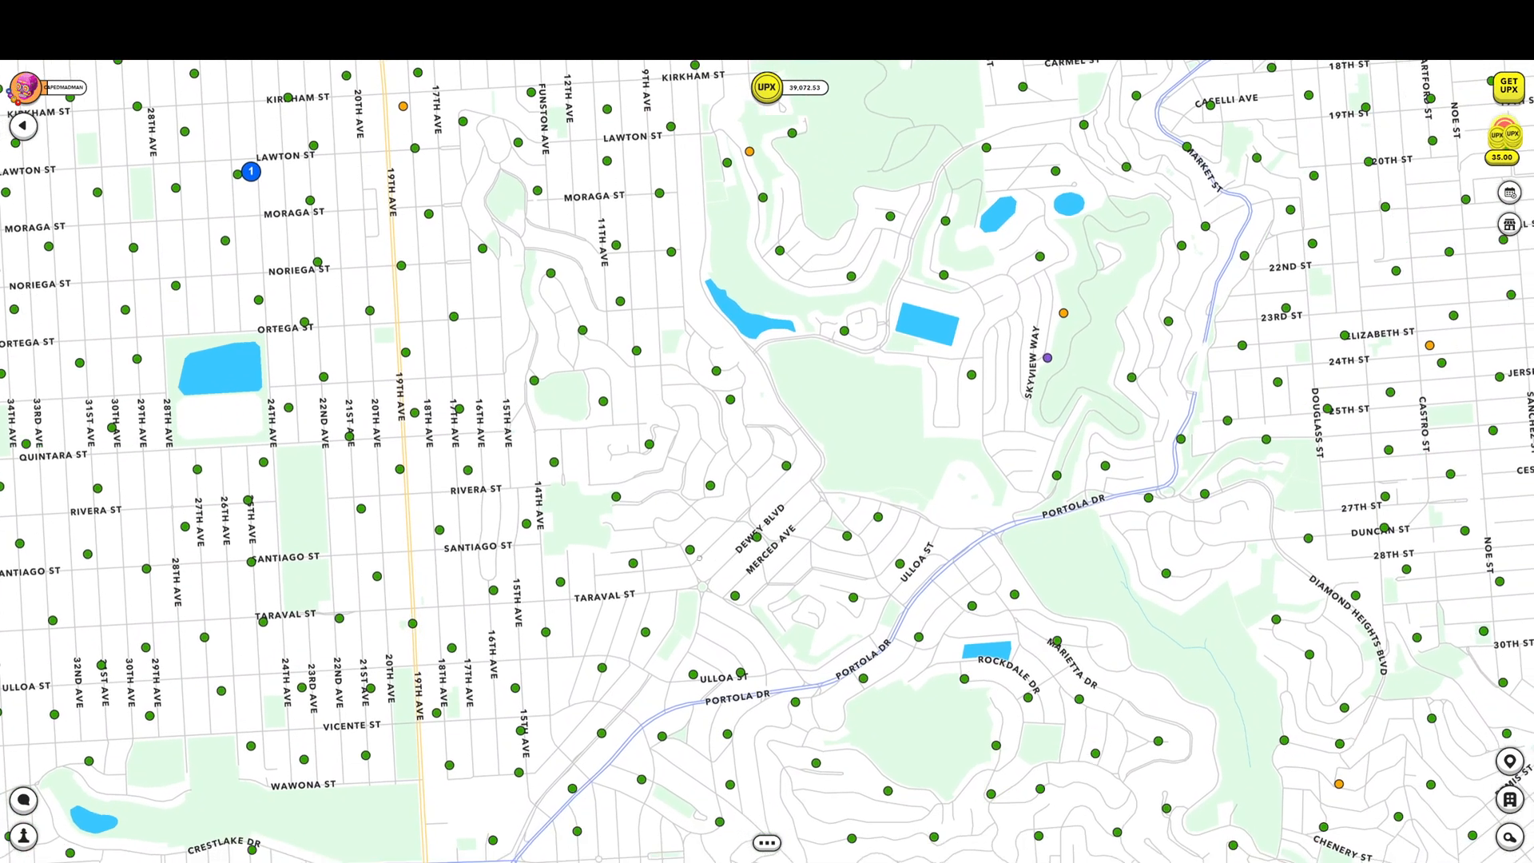
Check the city map of the streets around Portola Dr against the Screamer Track.jpg reference image, then hide the image
left_click_drag(686, 600, 534, 667)
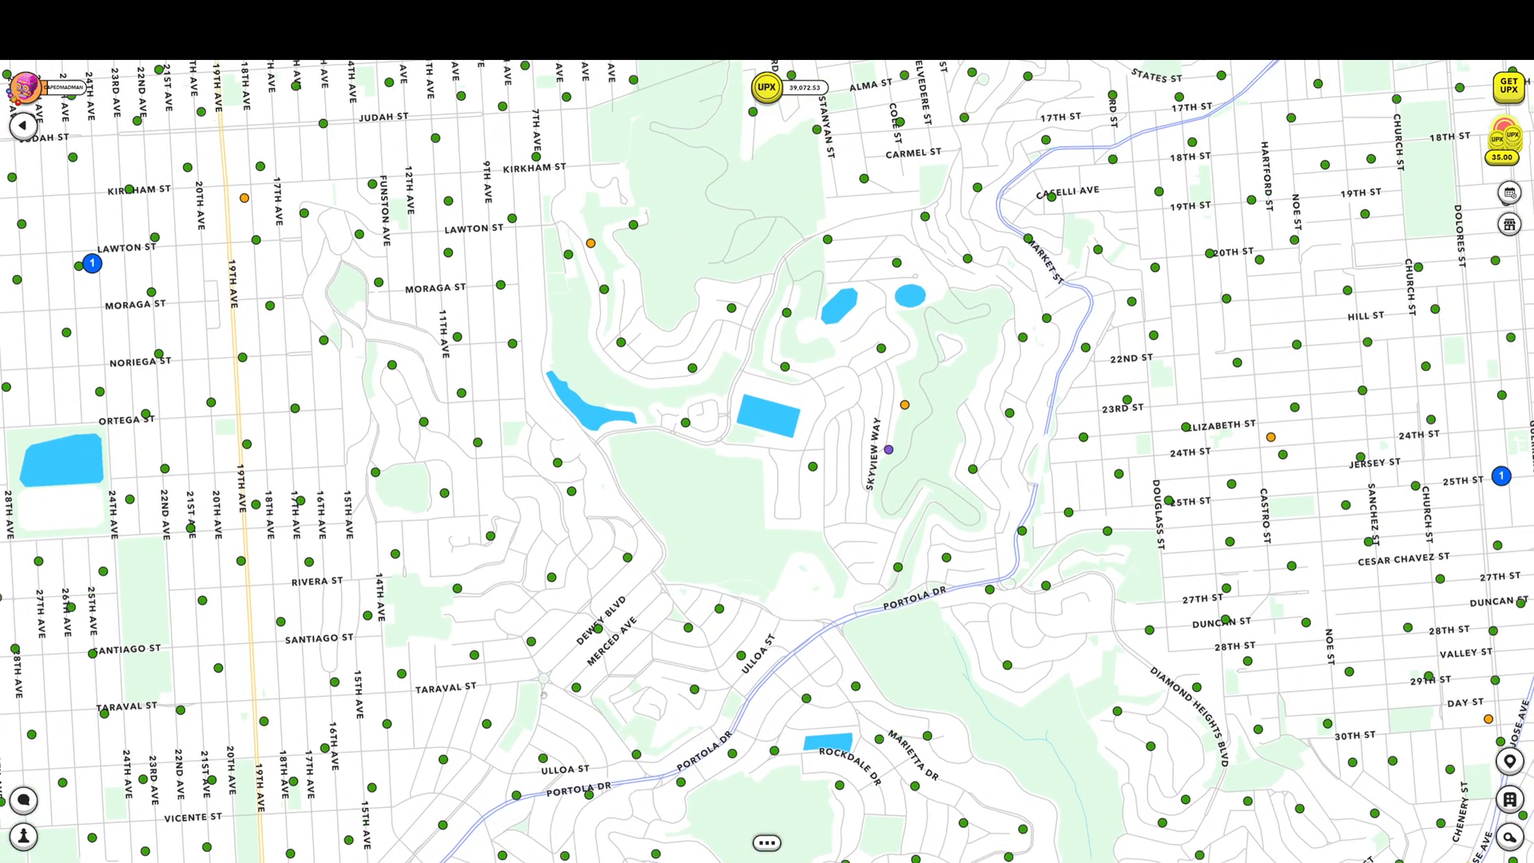
key("alt+Tab")
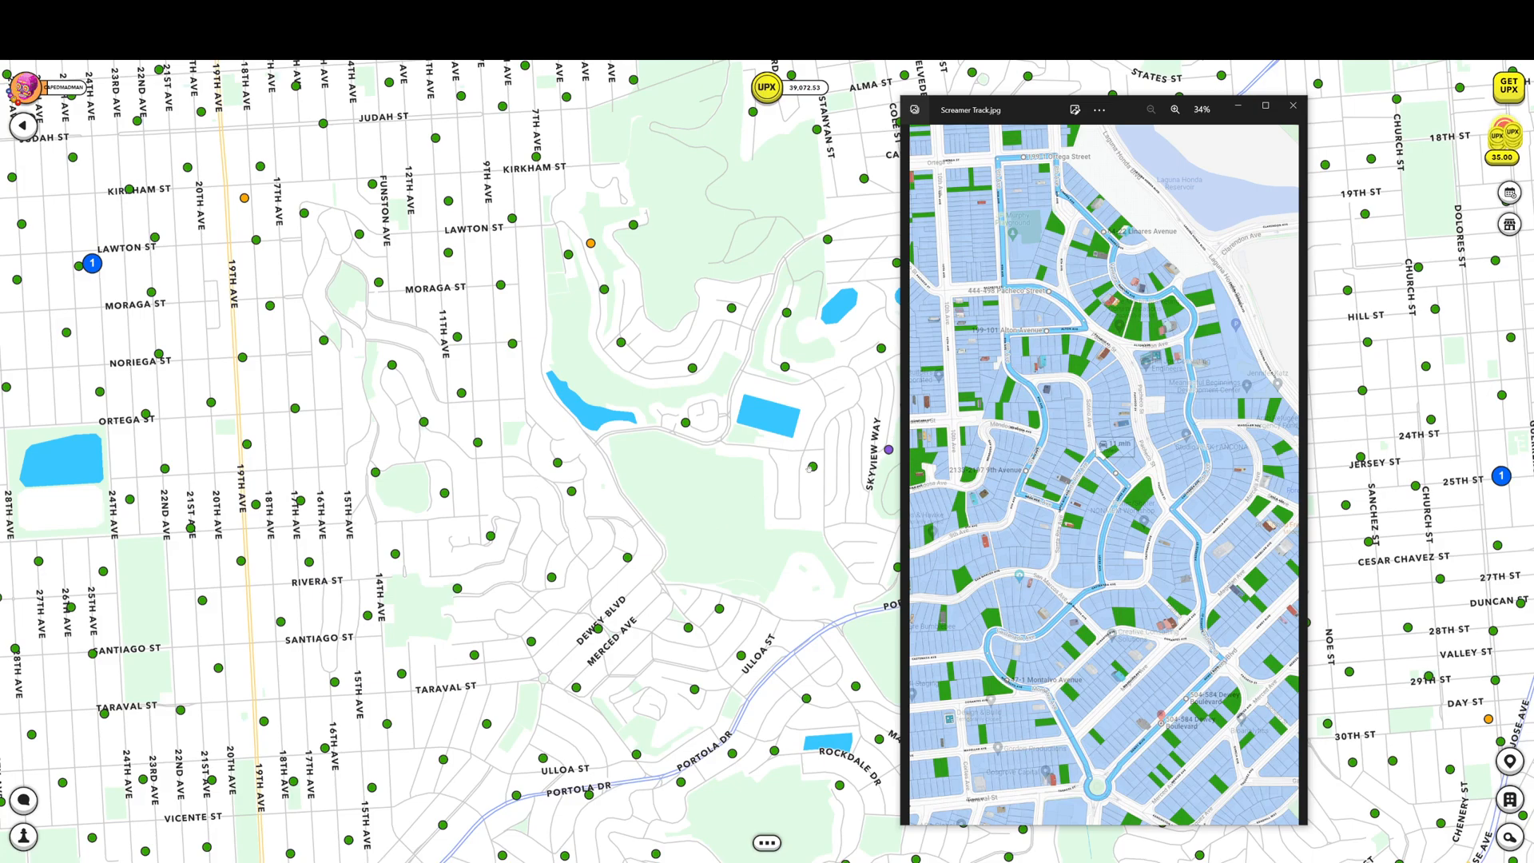
left_click(1238, 107)
Examine the property parcels and streets around Dorantes Ave, Magellan Ave and the Taraval St roundabout on the city map
scroll(519, 618, "up", 5)
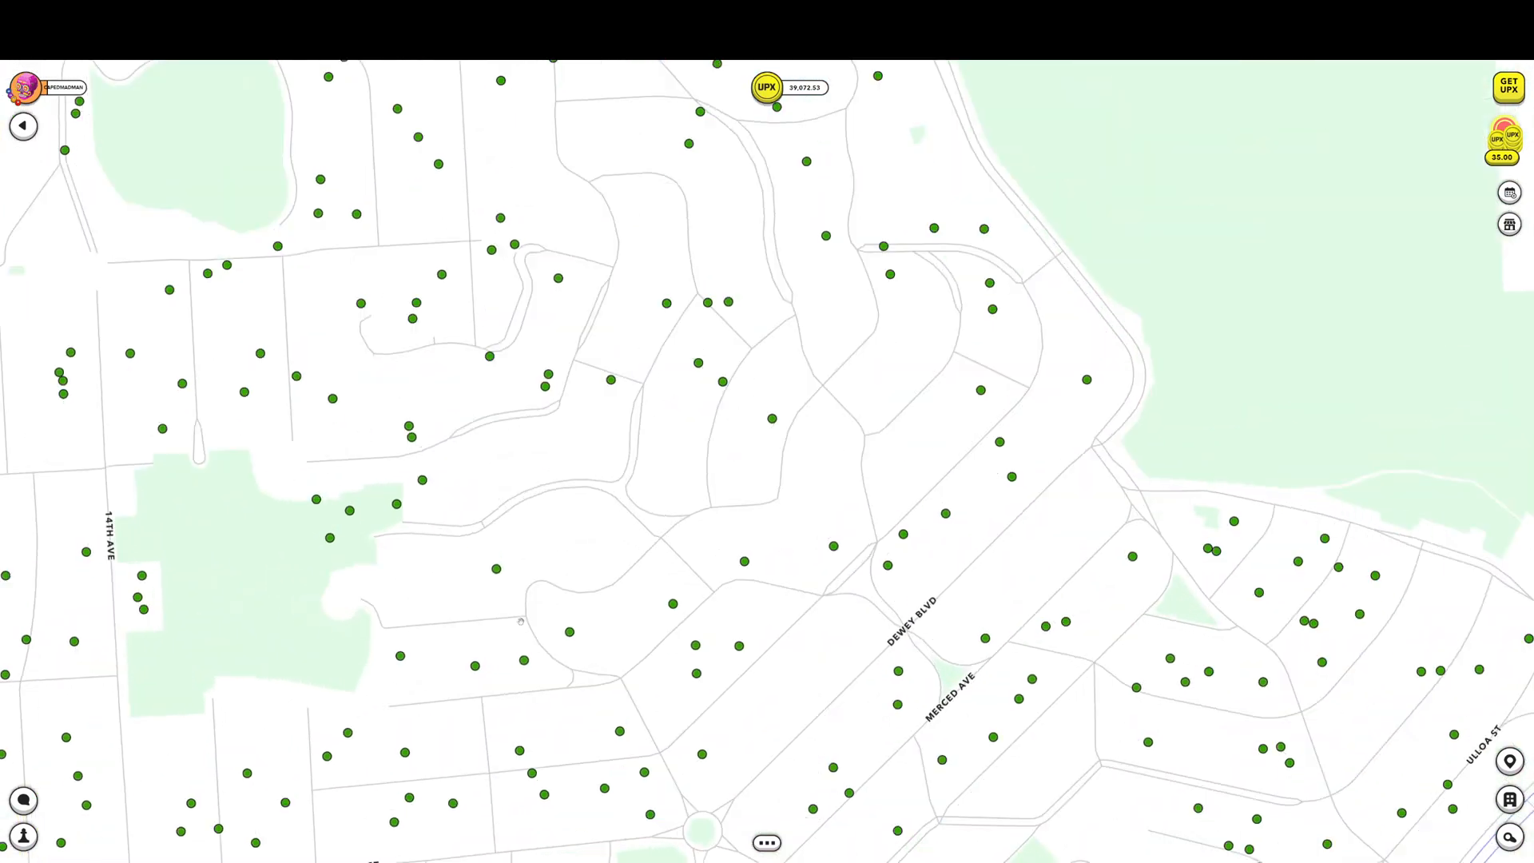
scroll(520, 617, "up", 2)
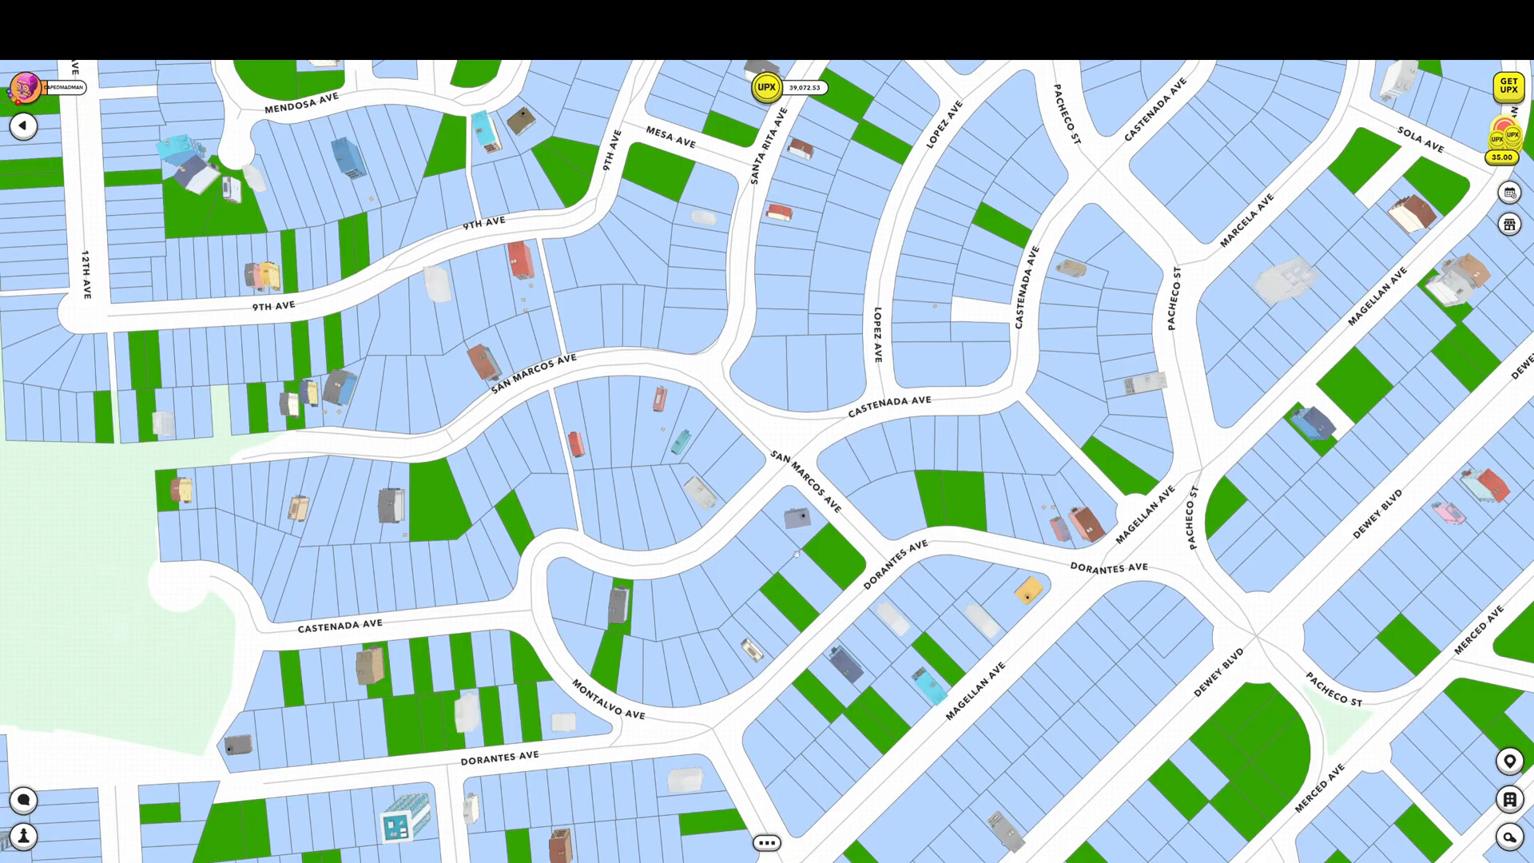
left_click_drag(797, 553, 682, 503)
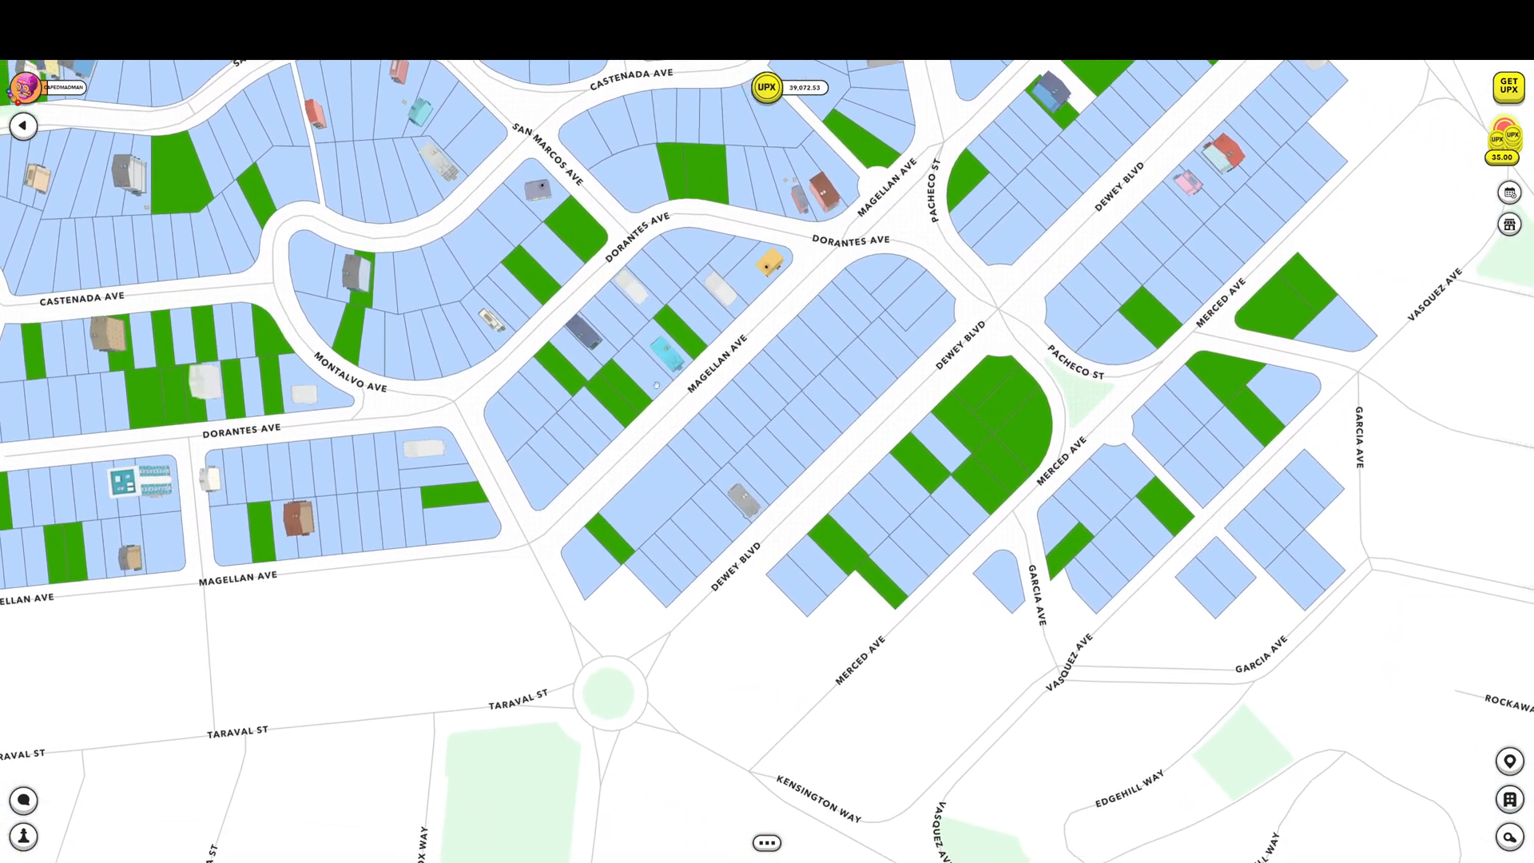
left_click_drag(736, 417, 762, 547)
left_click_drag(230, 356, 290, 552)
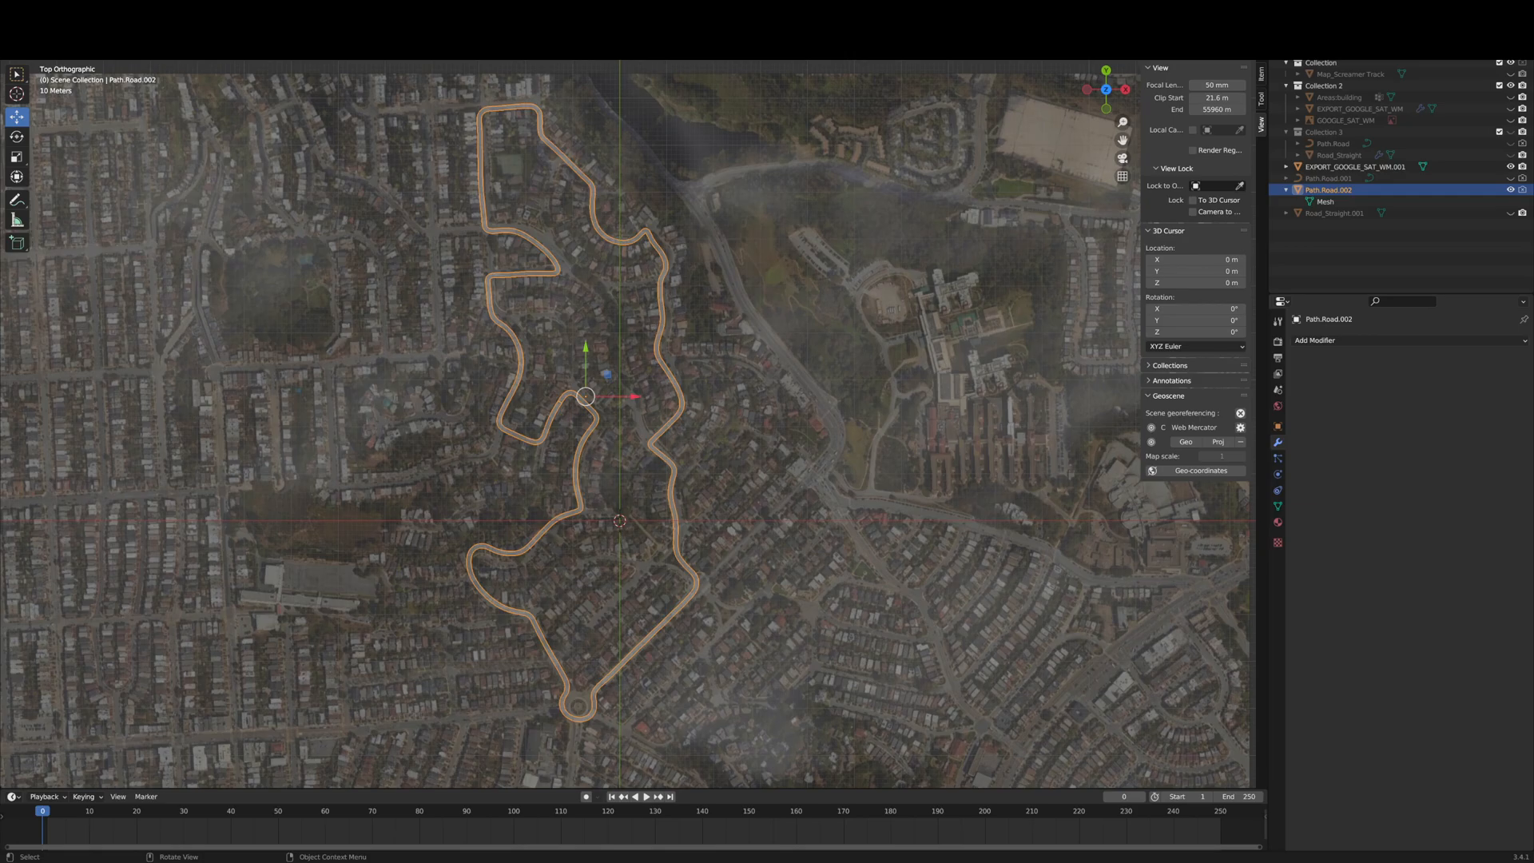
Place Screamer Track.jpg beside the road path on the satellite terrain to compare them, then hide the image
key("alt+Tab")
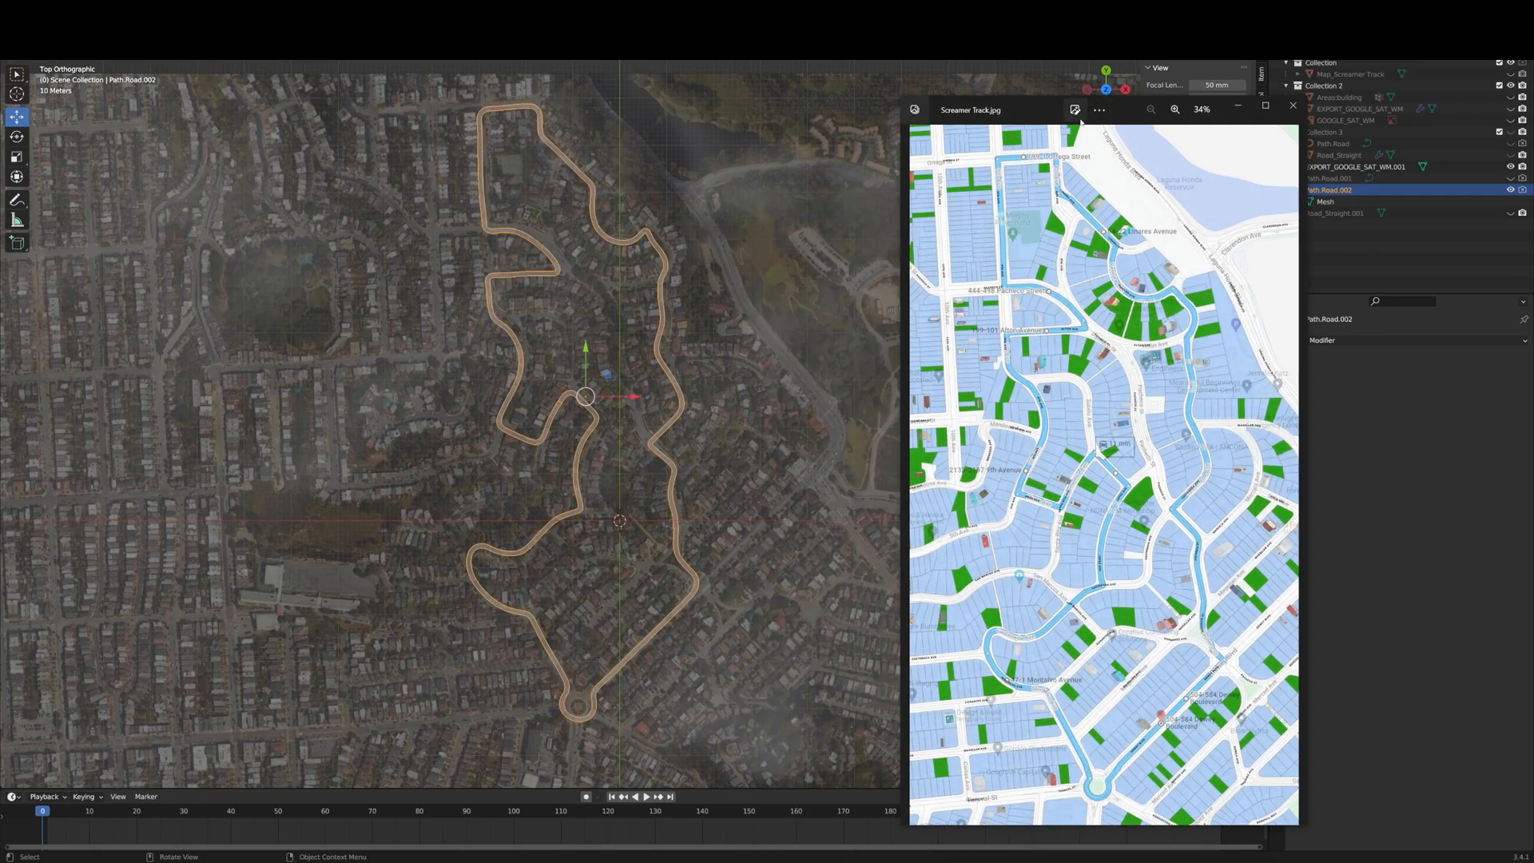
left_click_drag(1037, 115, 973, 75)
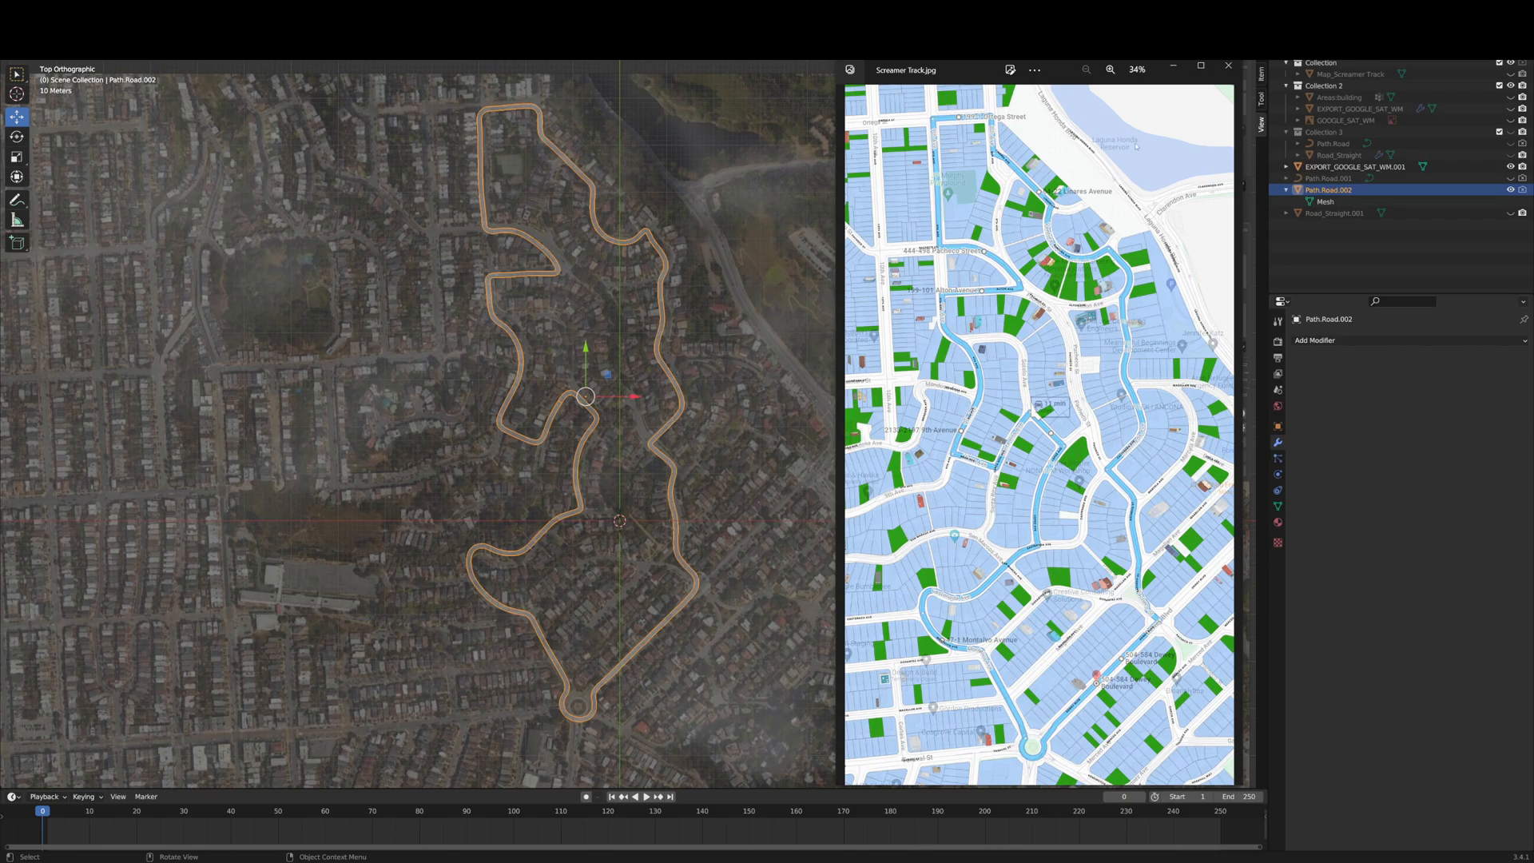
left_click(1175, 66)
Select the satellite terrain mesh and inspect the road path over it in a tilted perspective view
left_click_drag(798, 625, 815, 550)
middle_click_drag(815, 550, 747, 506)
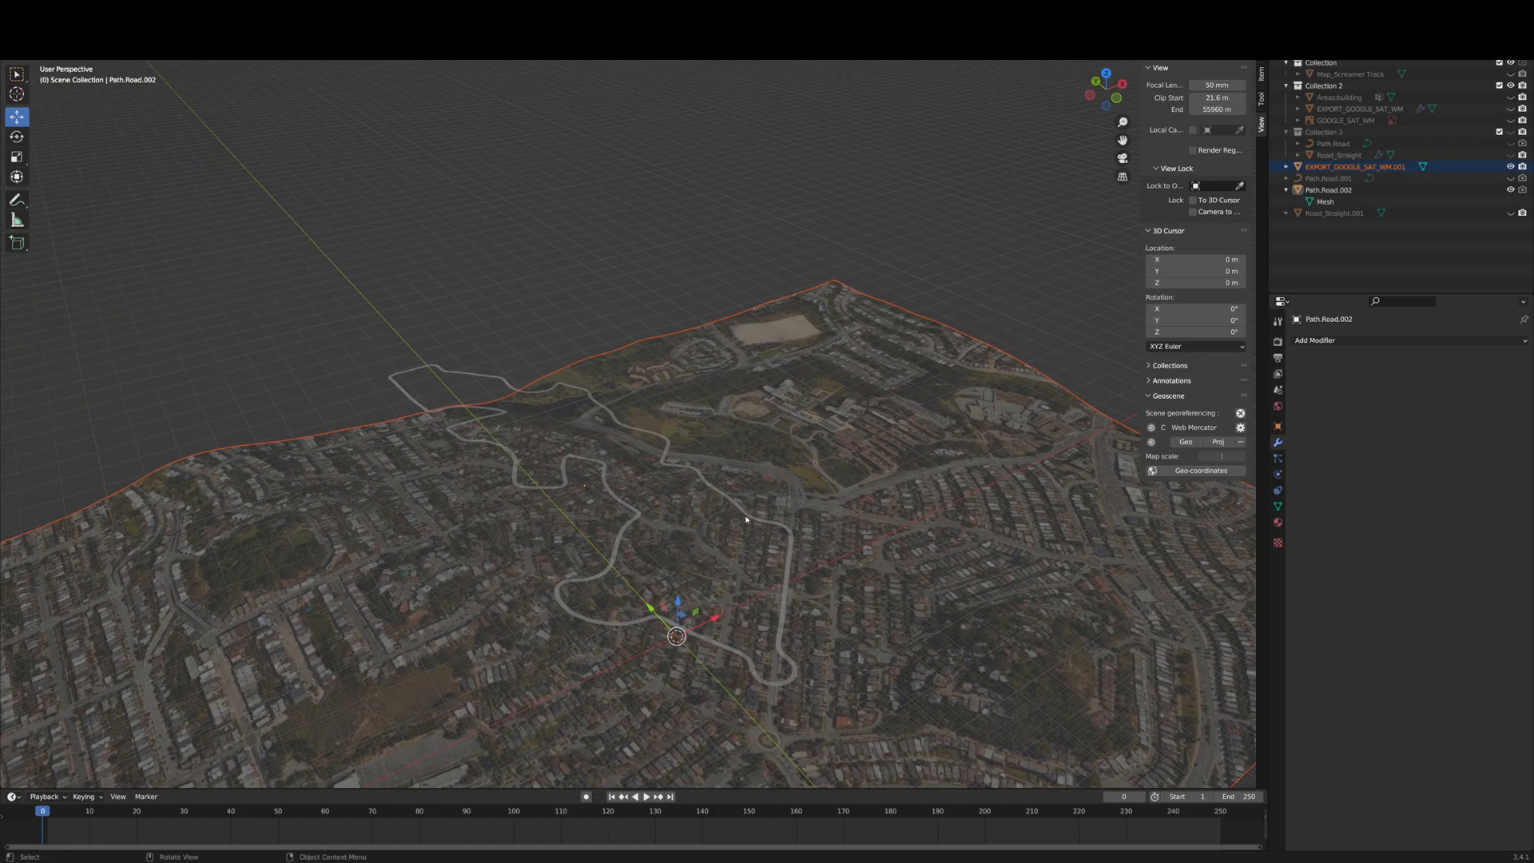
left_click(747, 520)
middle_click_drag(847, 574, 747, 529)
middle_click_drag(734, 521, 792, 683)
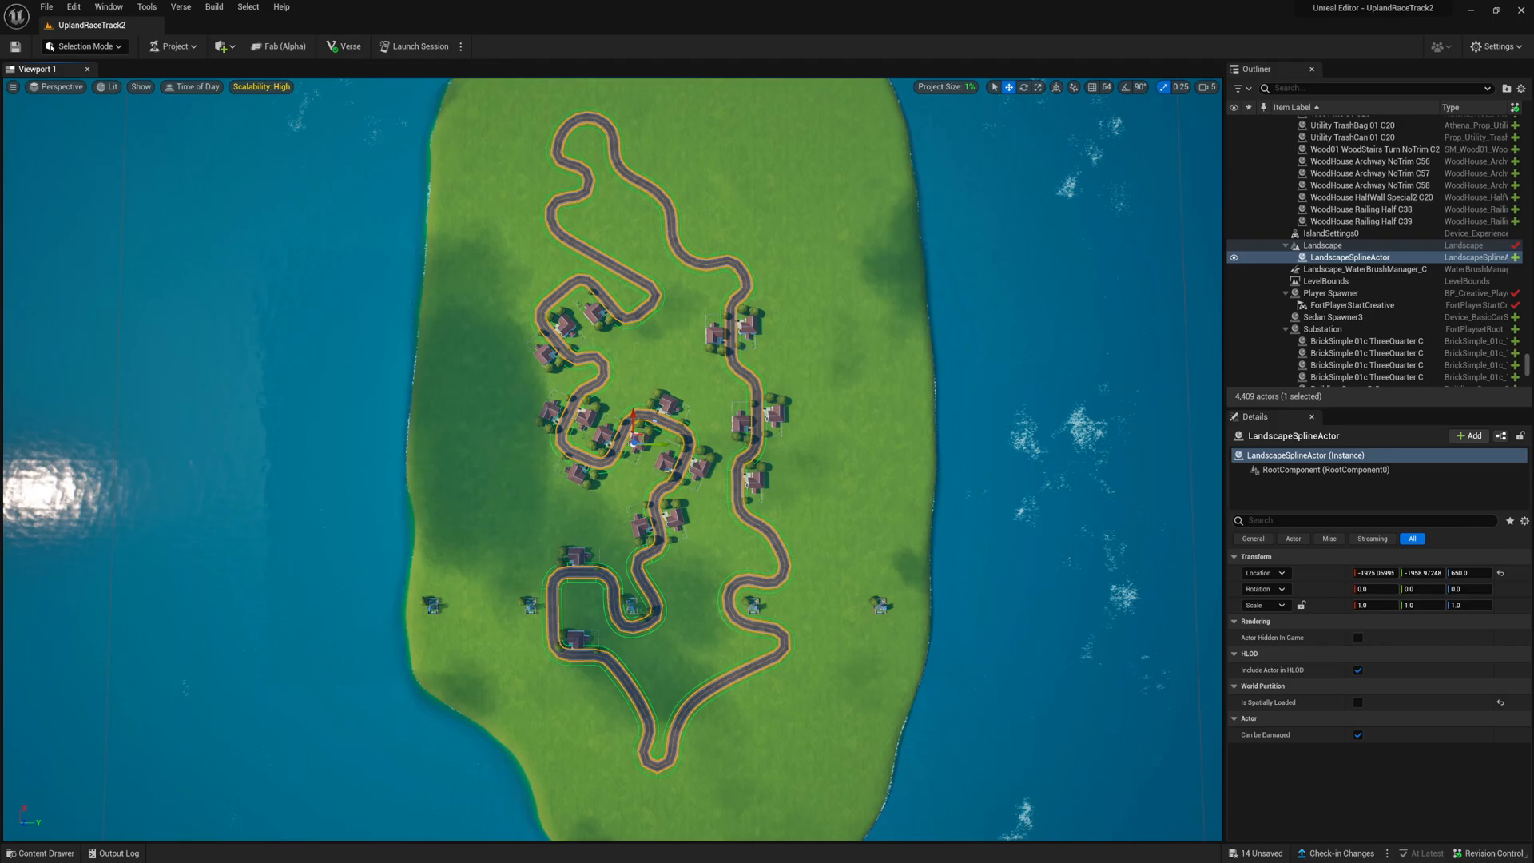
Compare the island's landscape spline track with the Screamer Track.jpg reference image, then hide the image
key("alt+Tab")
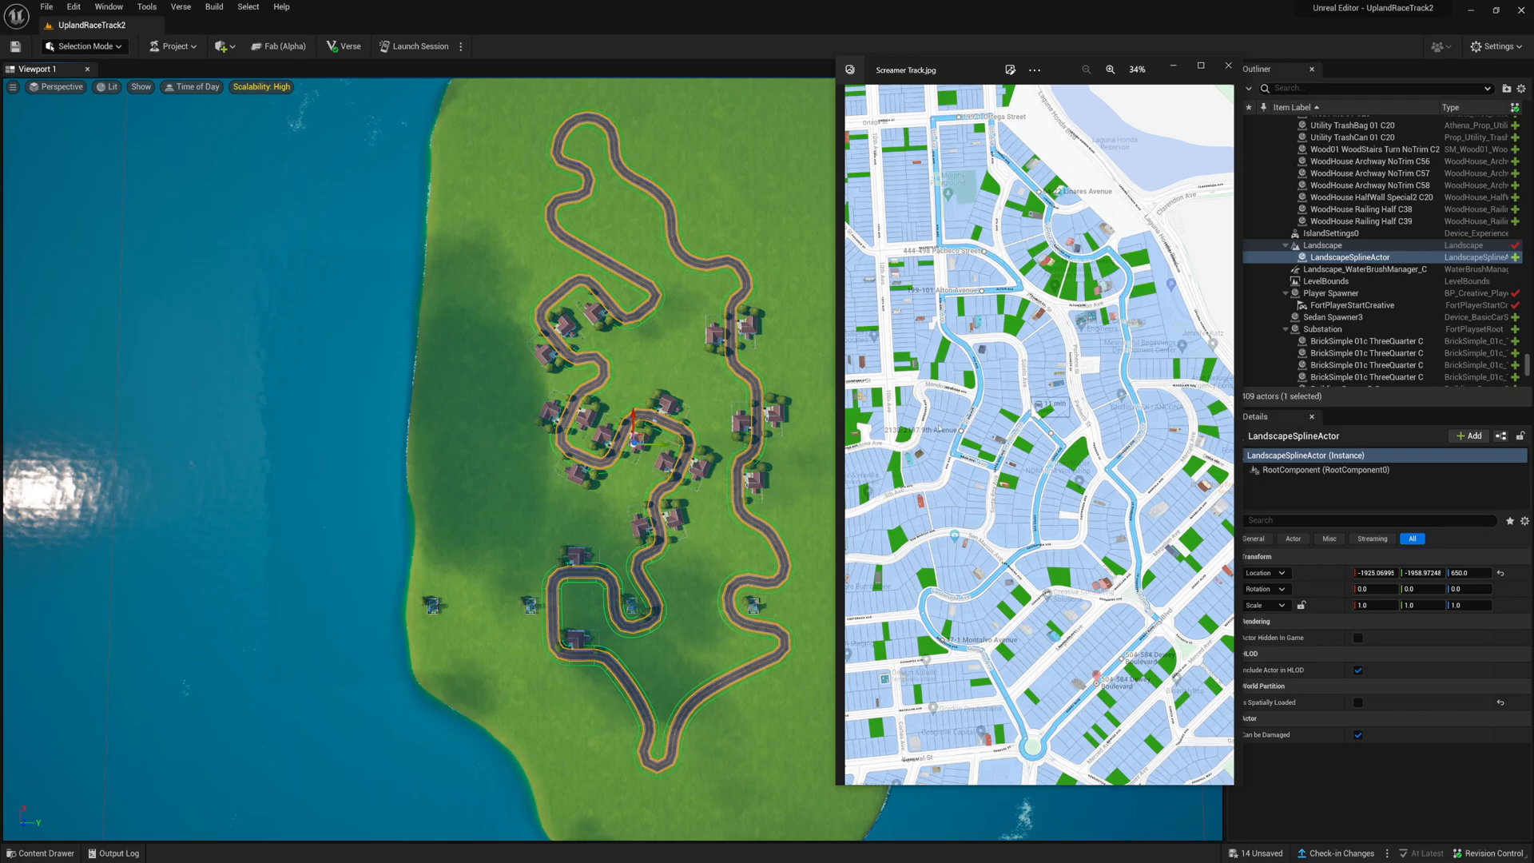
left_click(1174, 70)
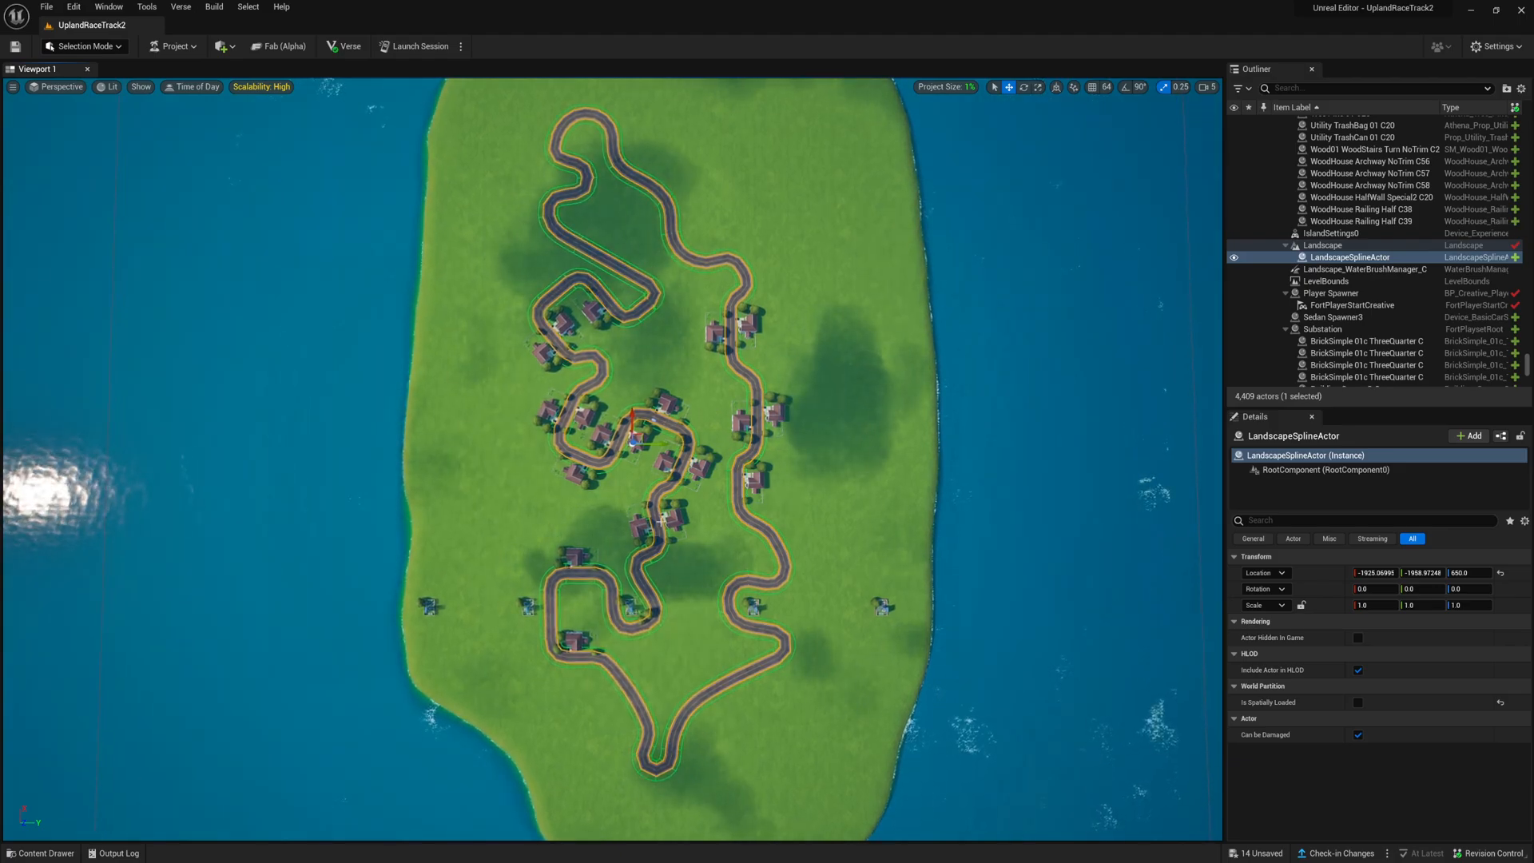
key("w")
key("w")
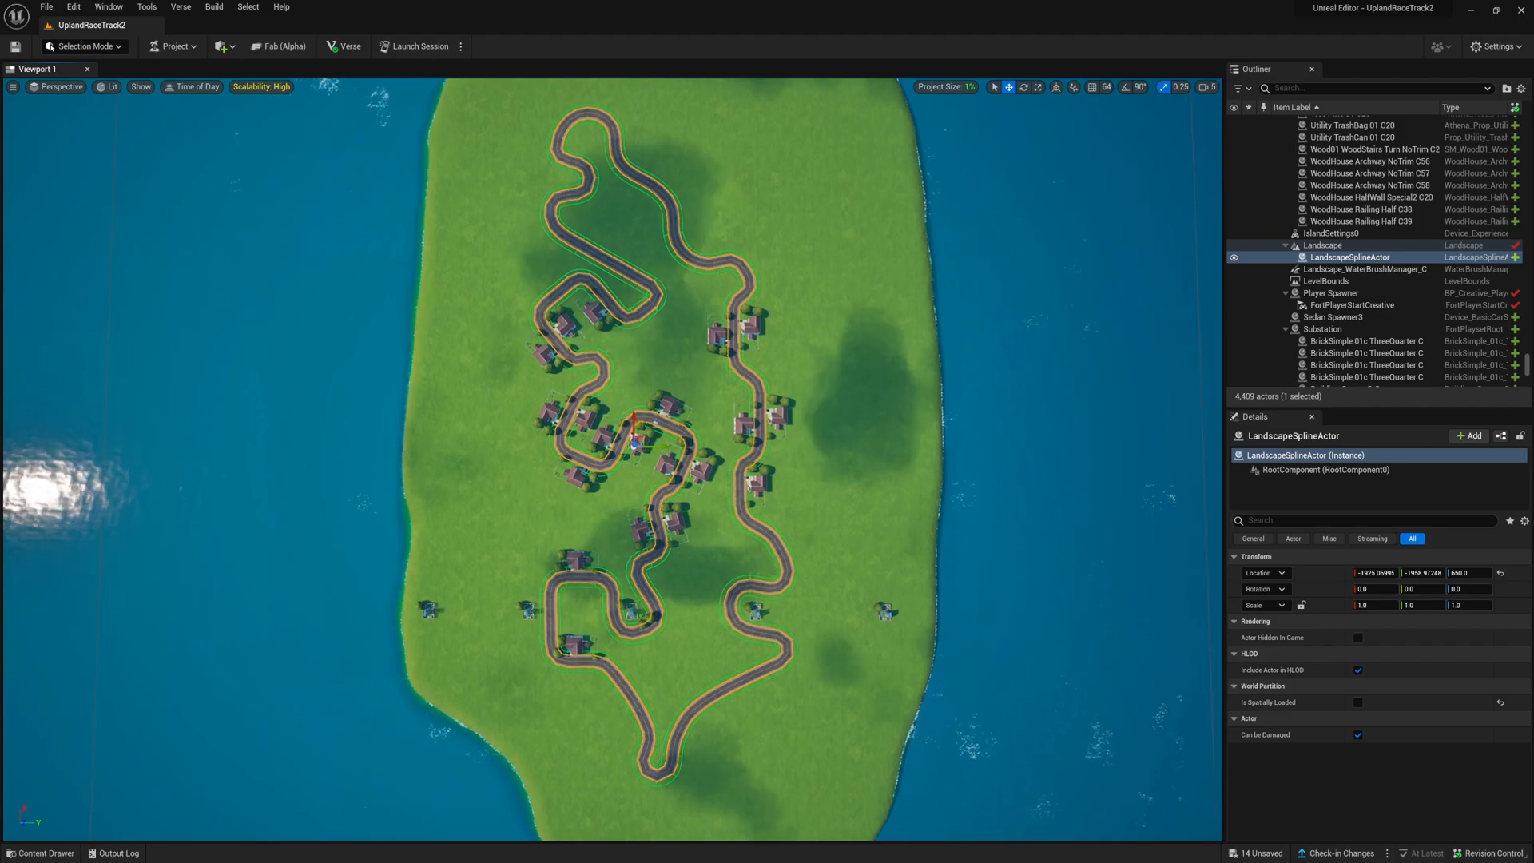
Inspect the road bends and the houses lining them near the middle of the track
key("w")
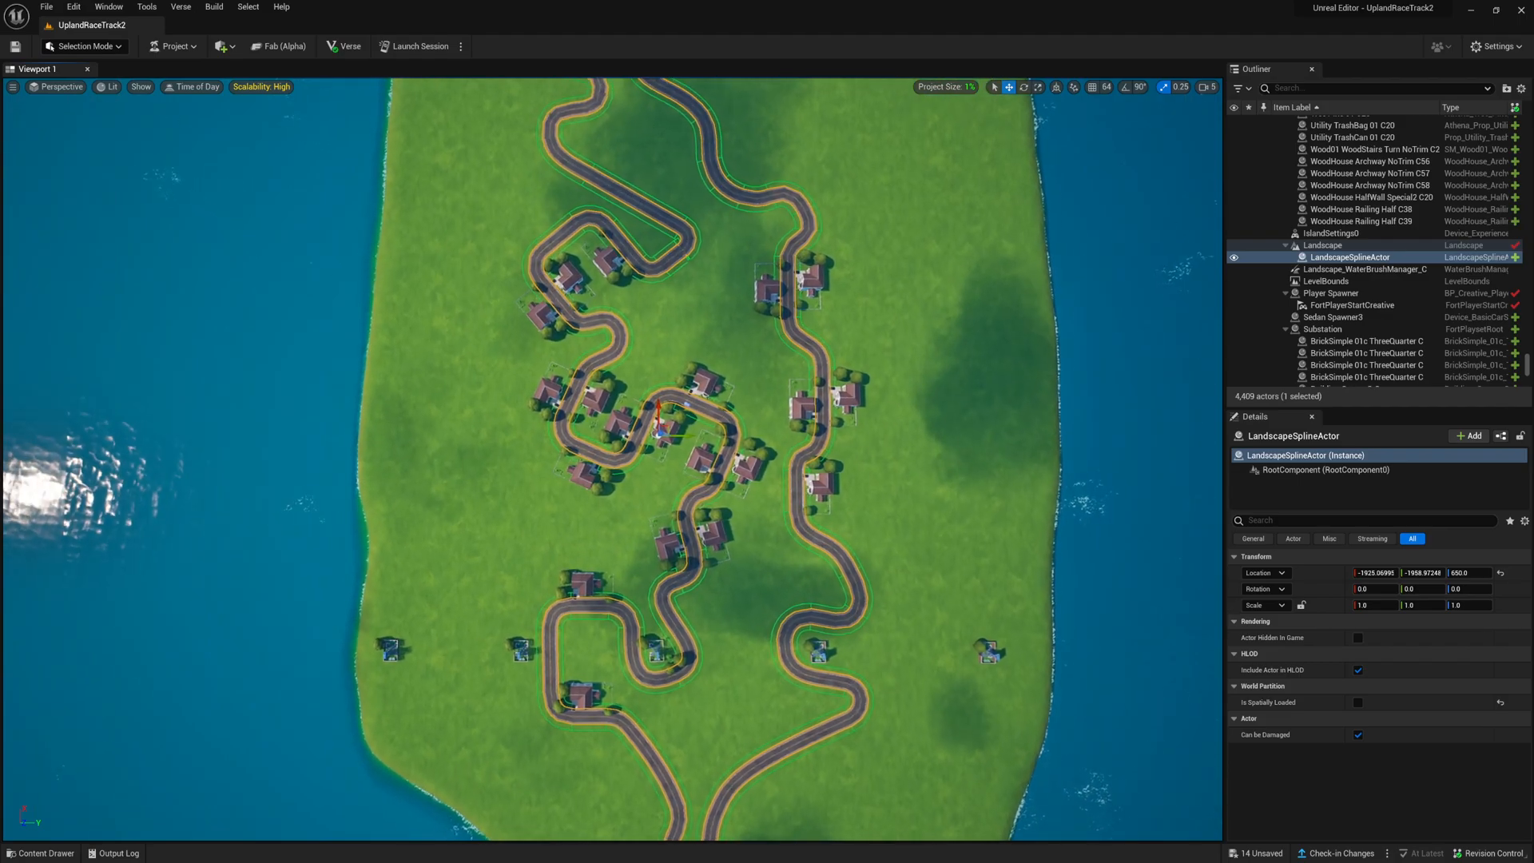
key("w")
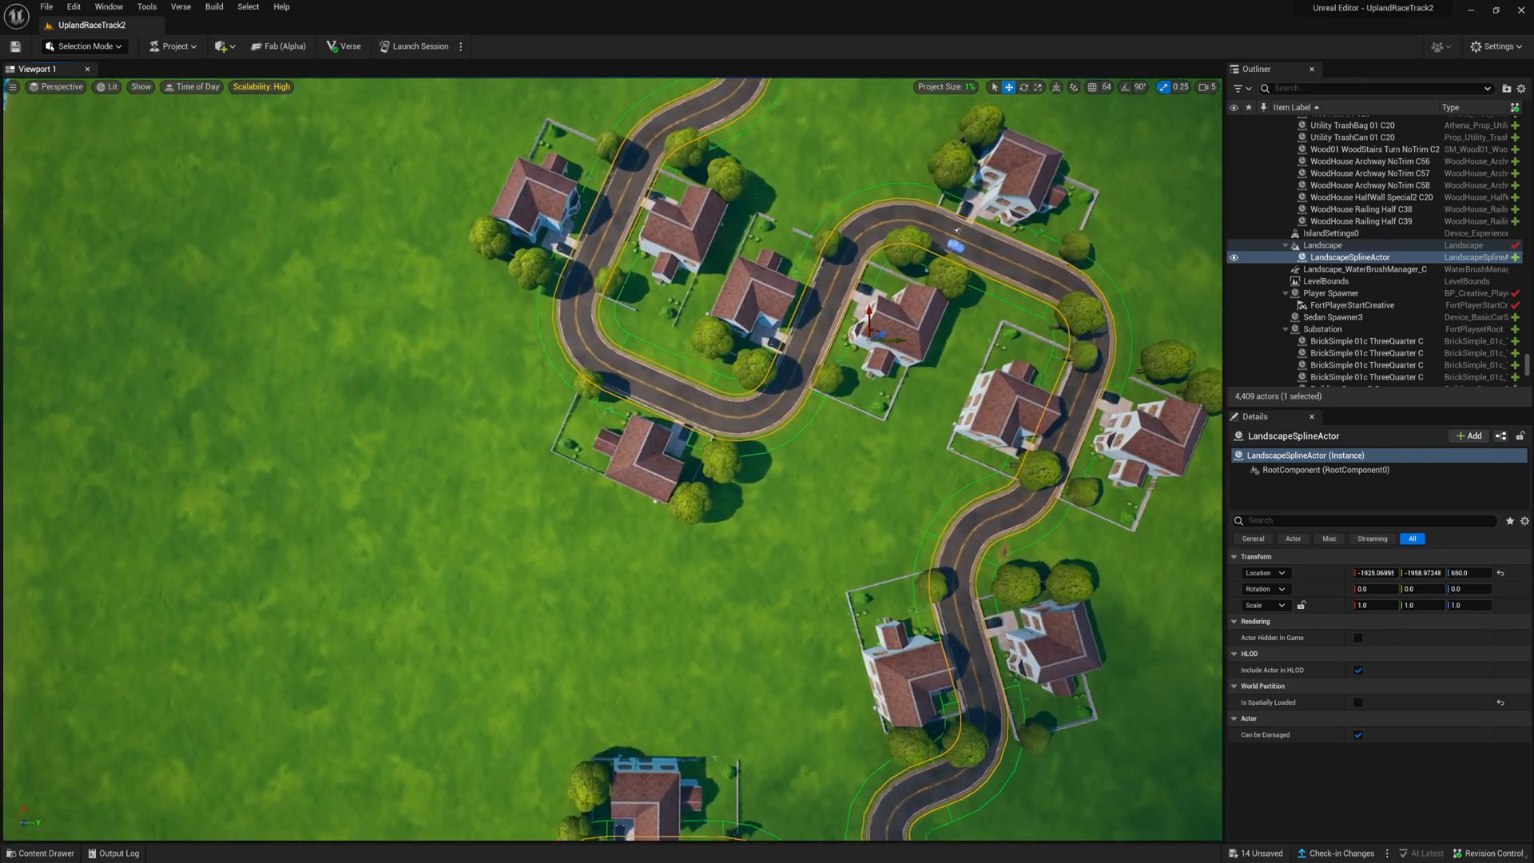
right_click_drag(962, 392, 741, 394)
right_click_drag(997, 369, 1143, 370)
key("d")
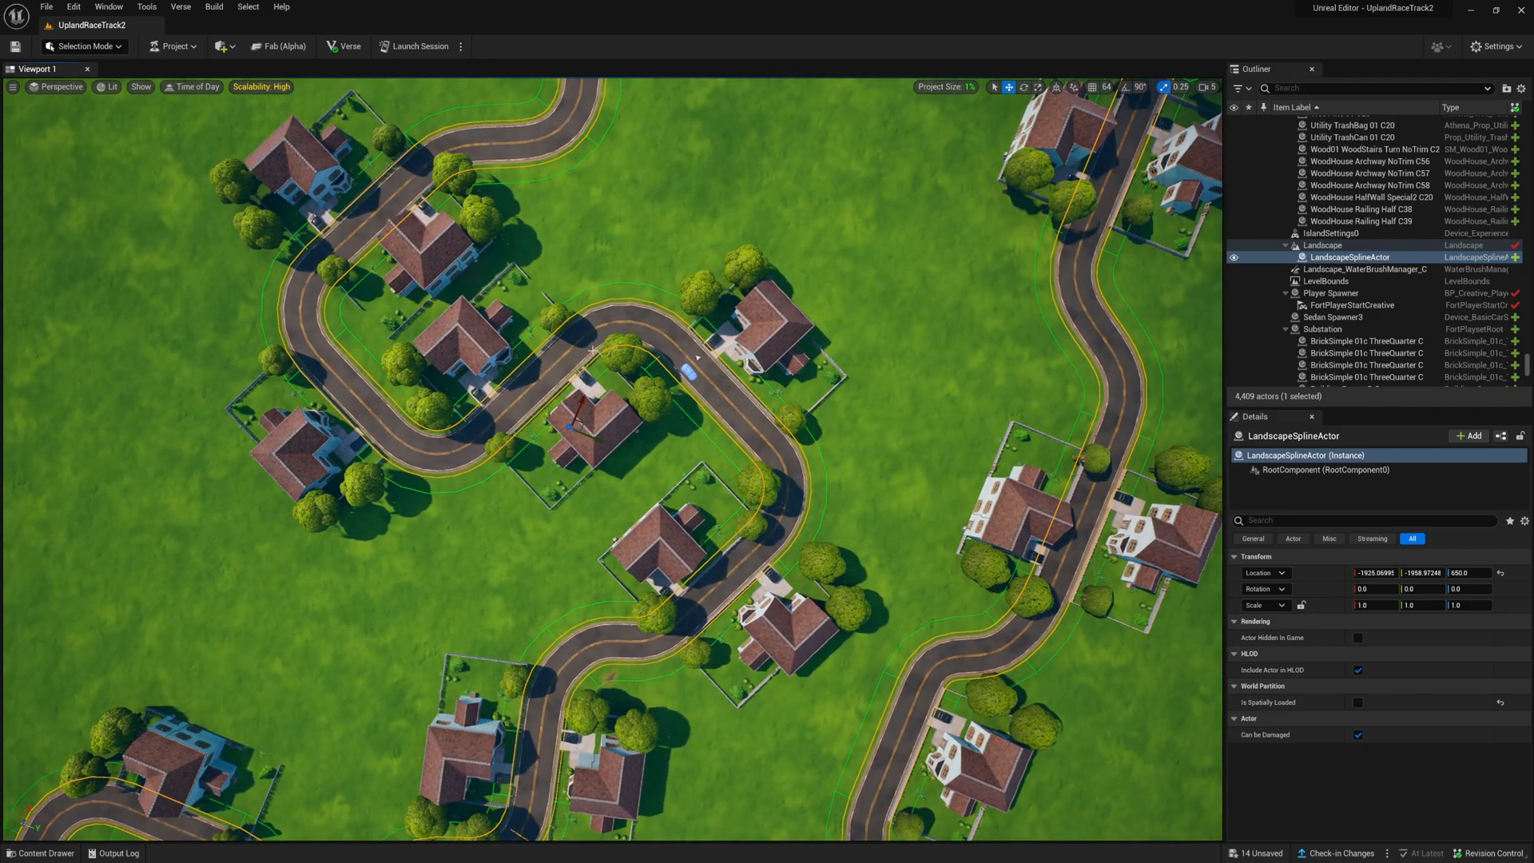
key("w")
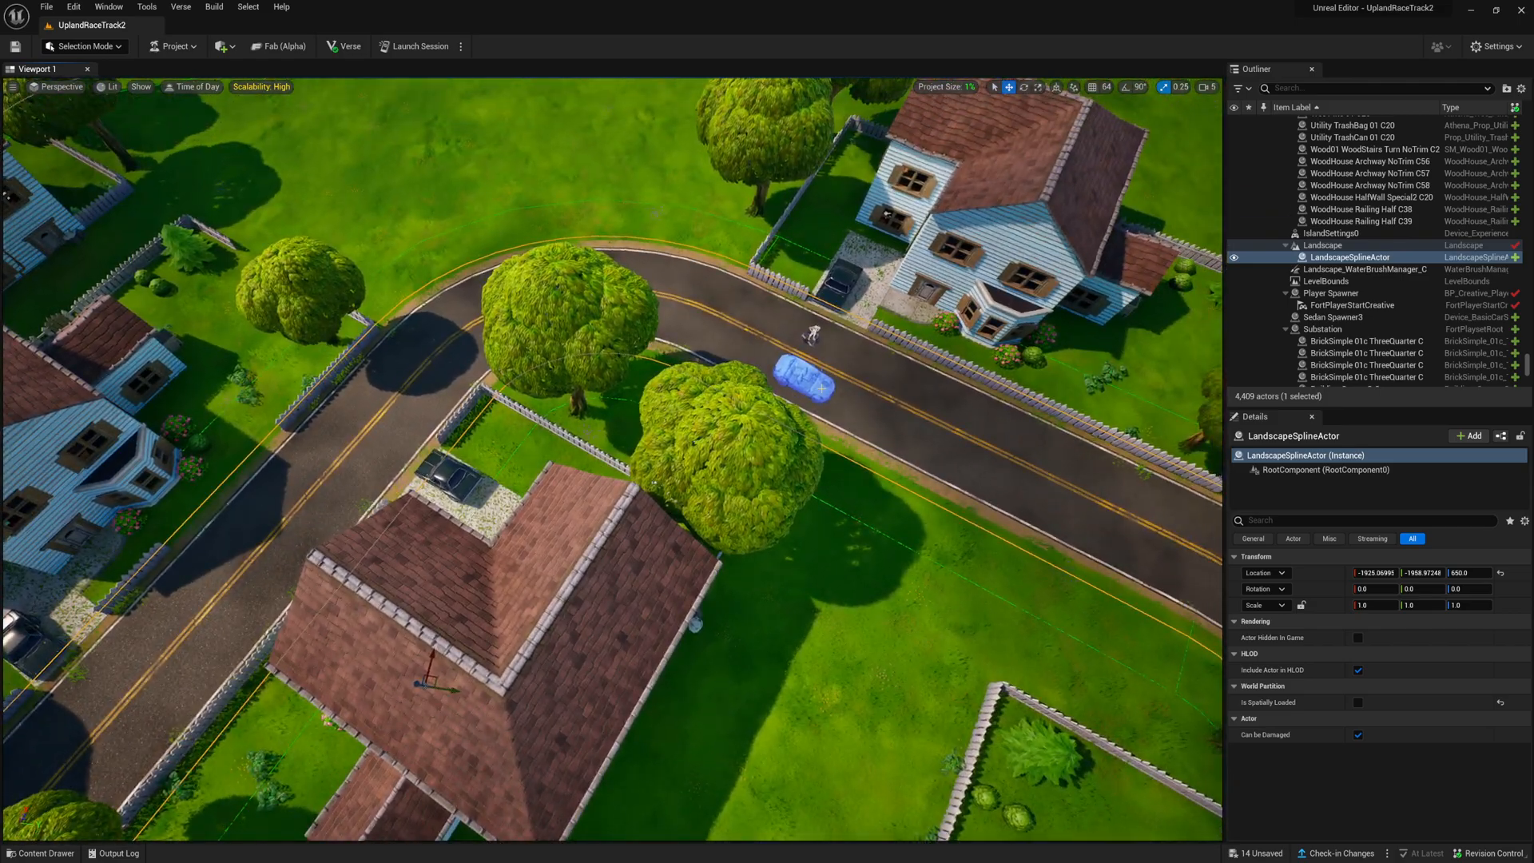
Select the sedan spawner on the road, focus on it and view it beside the player spawner from a low angle
left_click(821, 389)
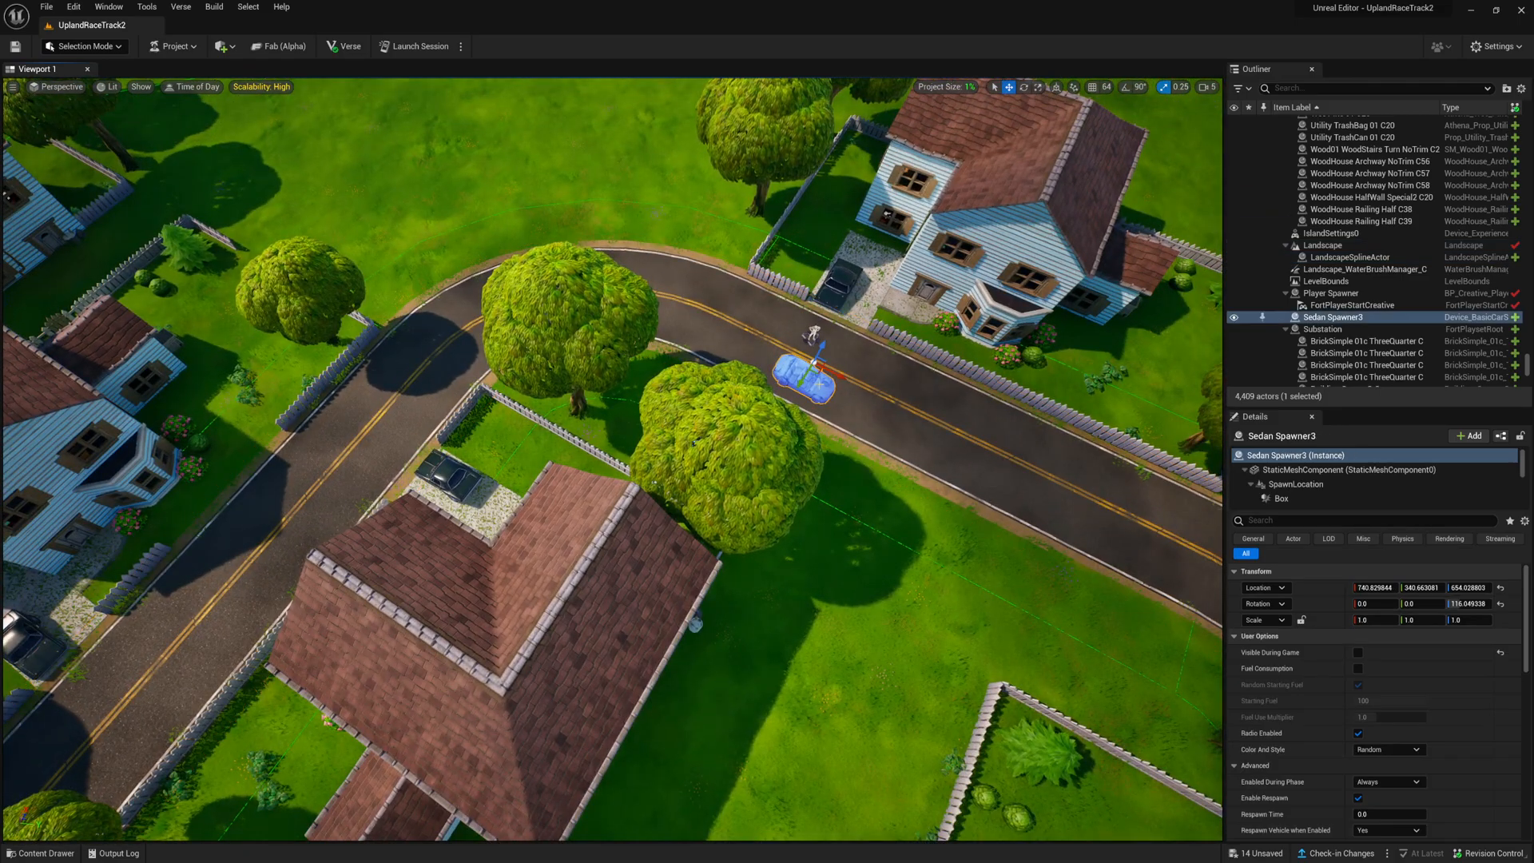
key("f")
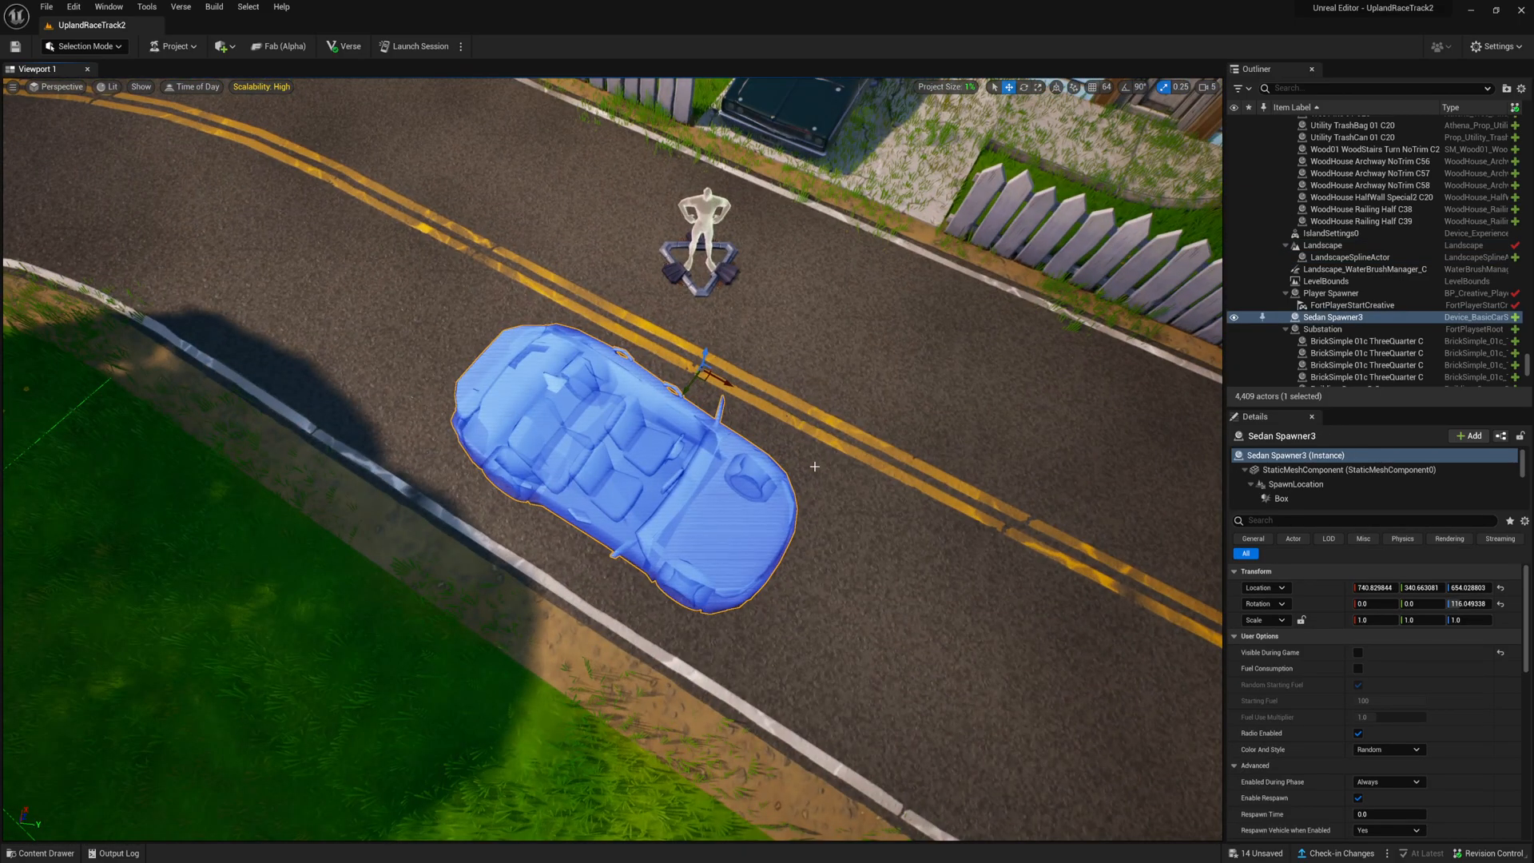
middle_click_drag(969, 497, 800, 374)
right_click_drag(800, 374, 800, 320)
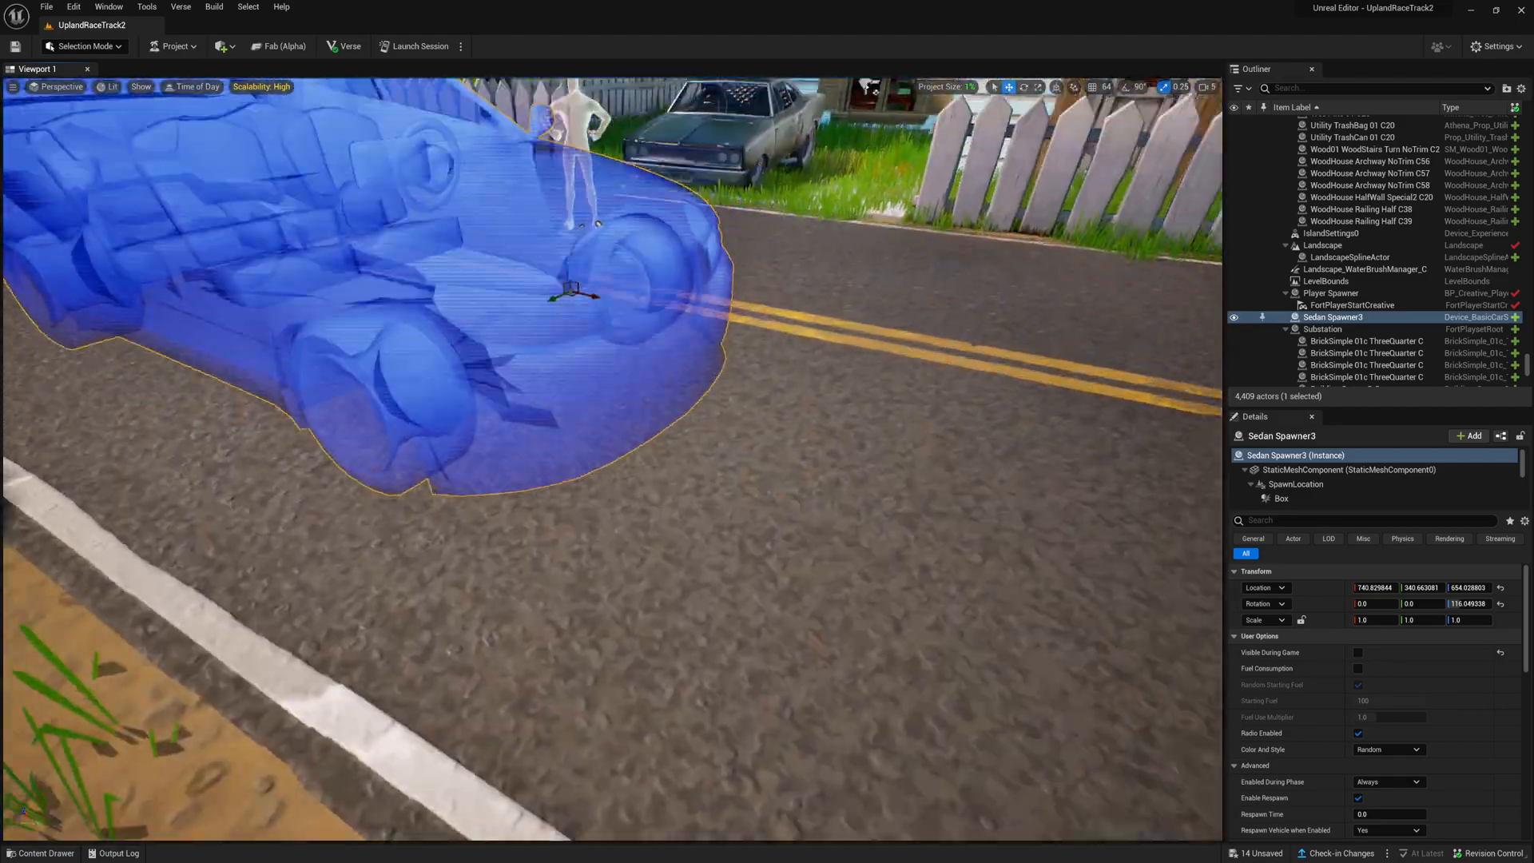
left_click_drag(598, 224, 652, 669)
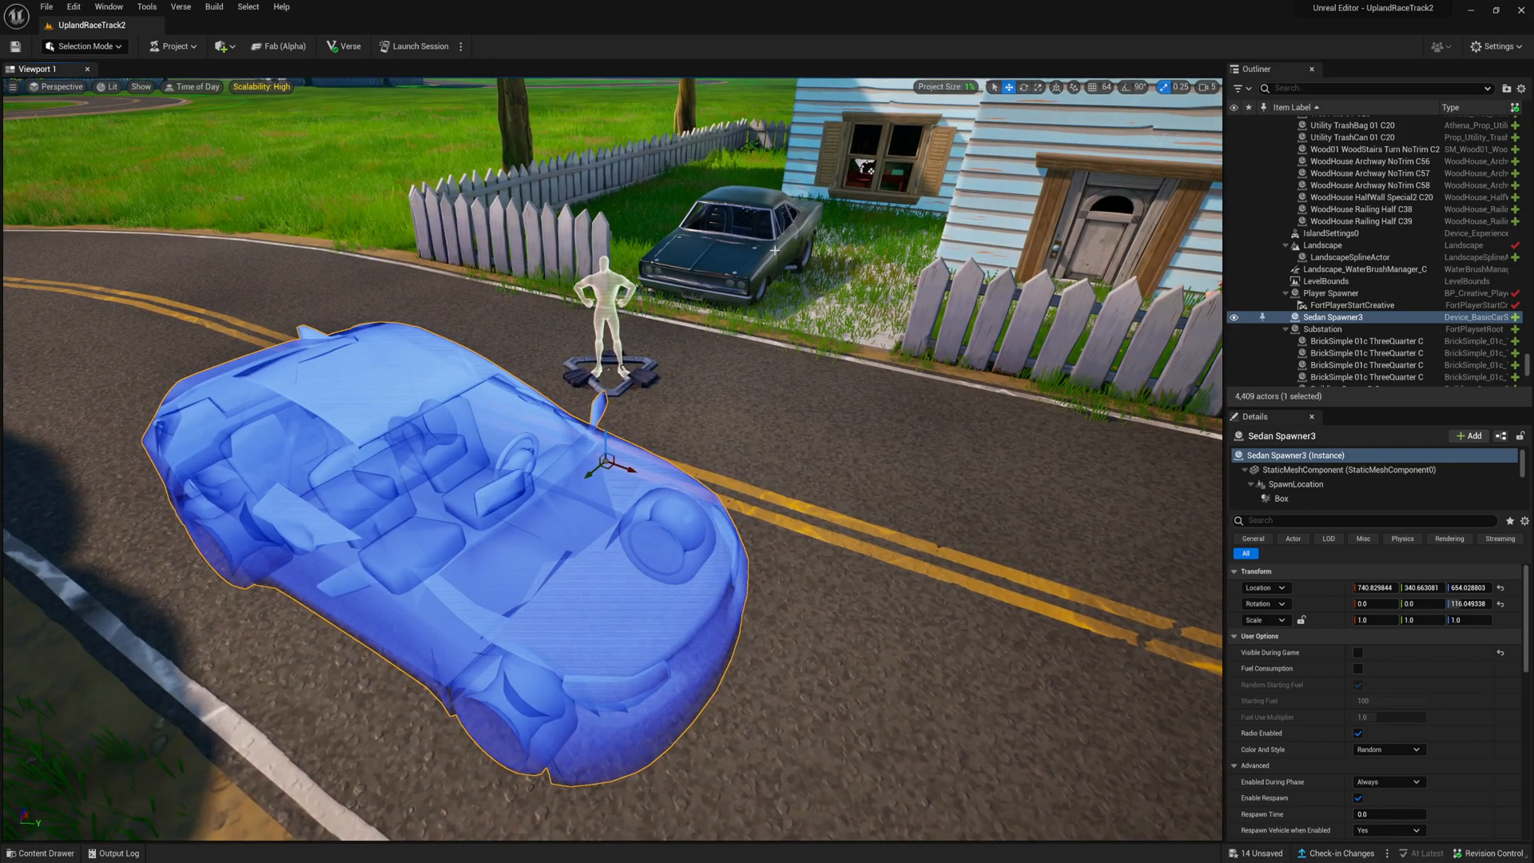
Select the dark car parked in the driveway behind the player spawner
left_click(791, 216)
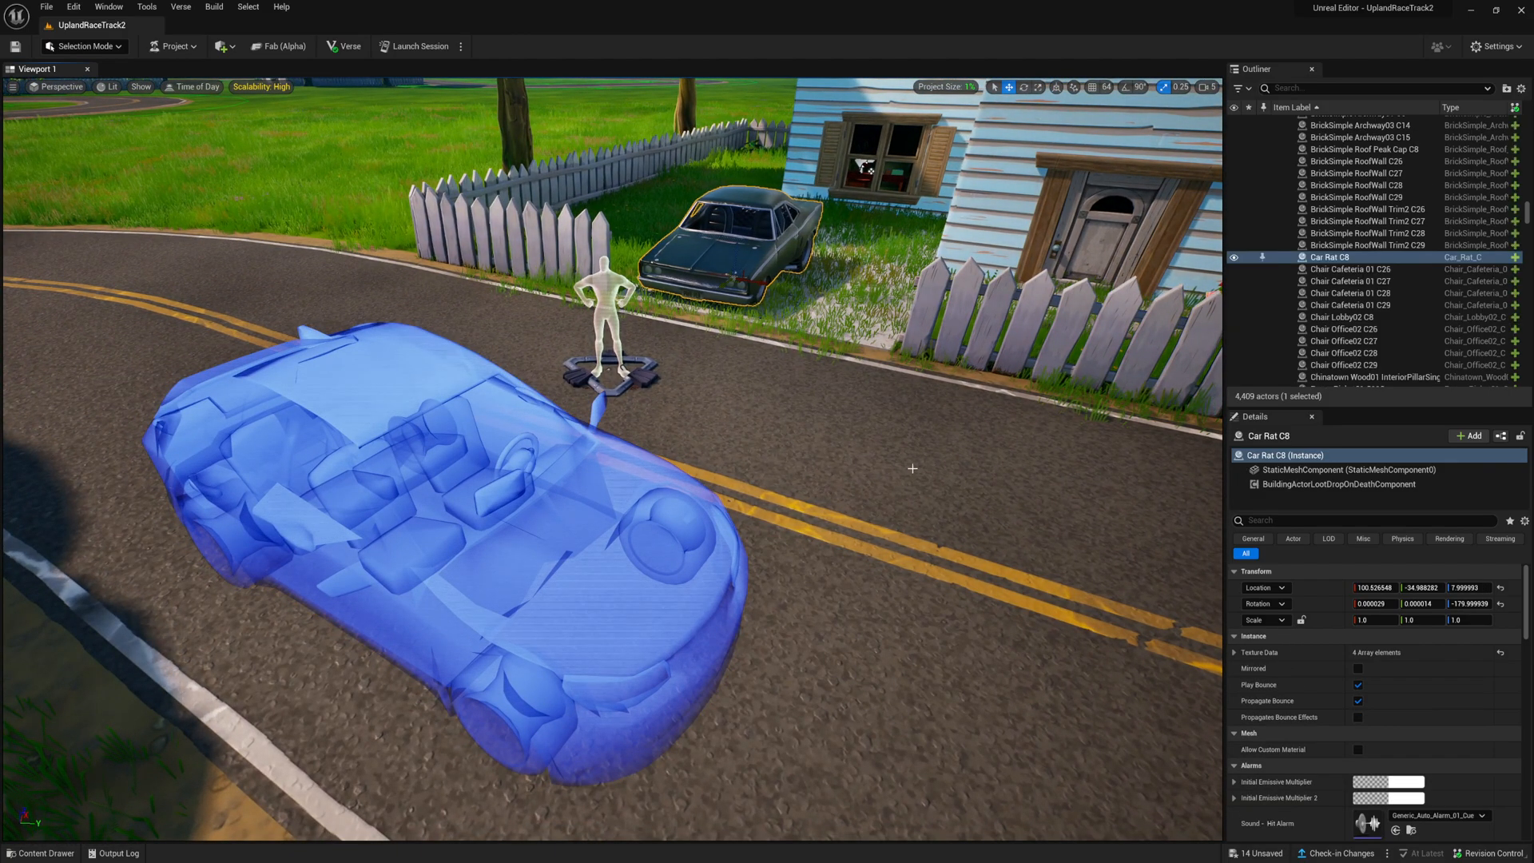
left_click_drag(791, 216, 840, 160)
right_click_drag(839, 159, 886, 160)
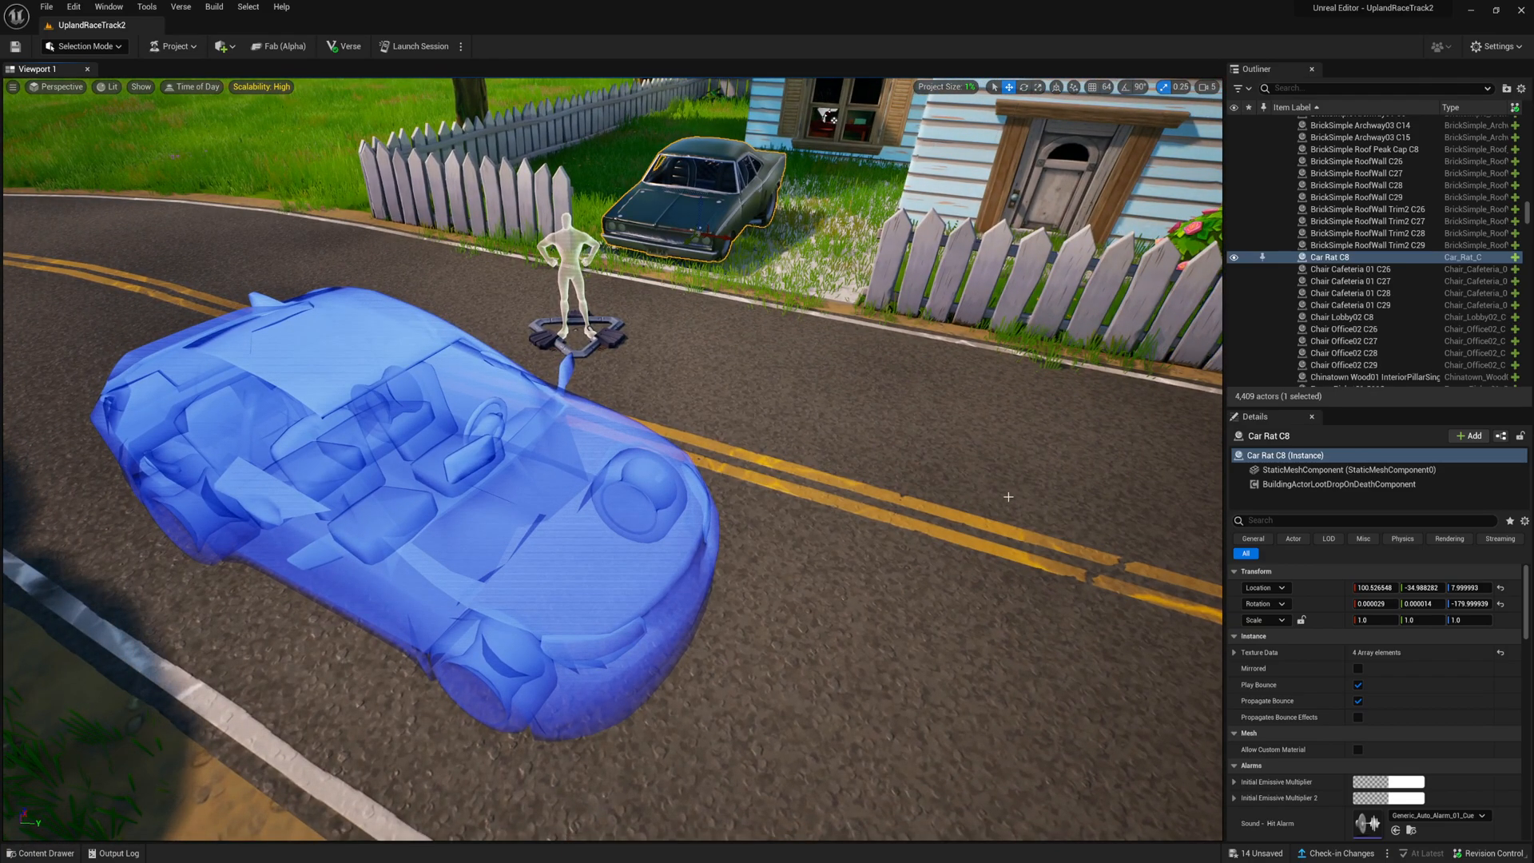
Survey the houses, trees, fences and curving road of the neighbourhood from above
key("w")
right_click_drag(926, 435, 1134, 403)
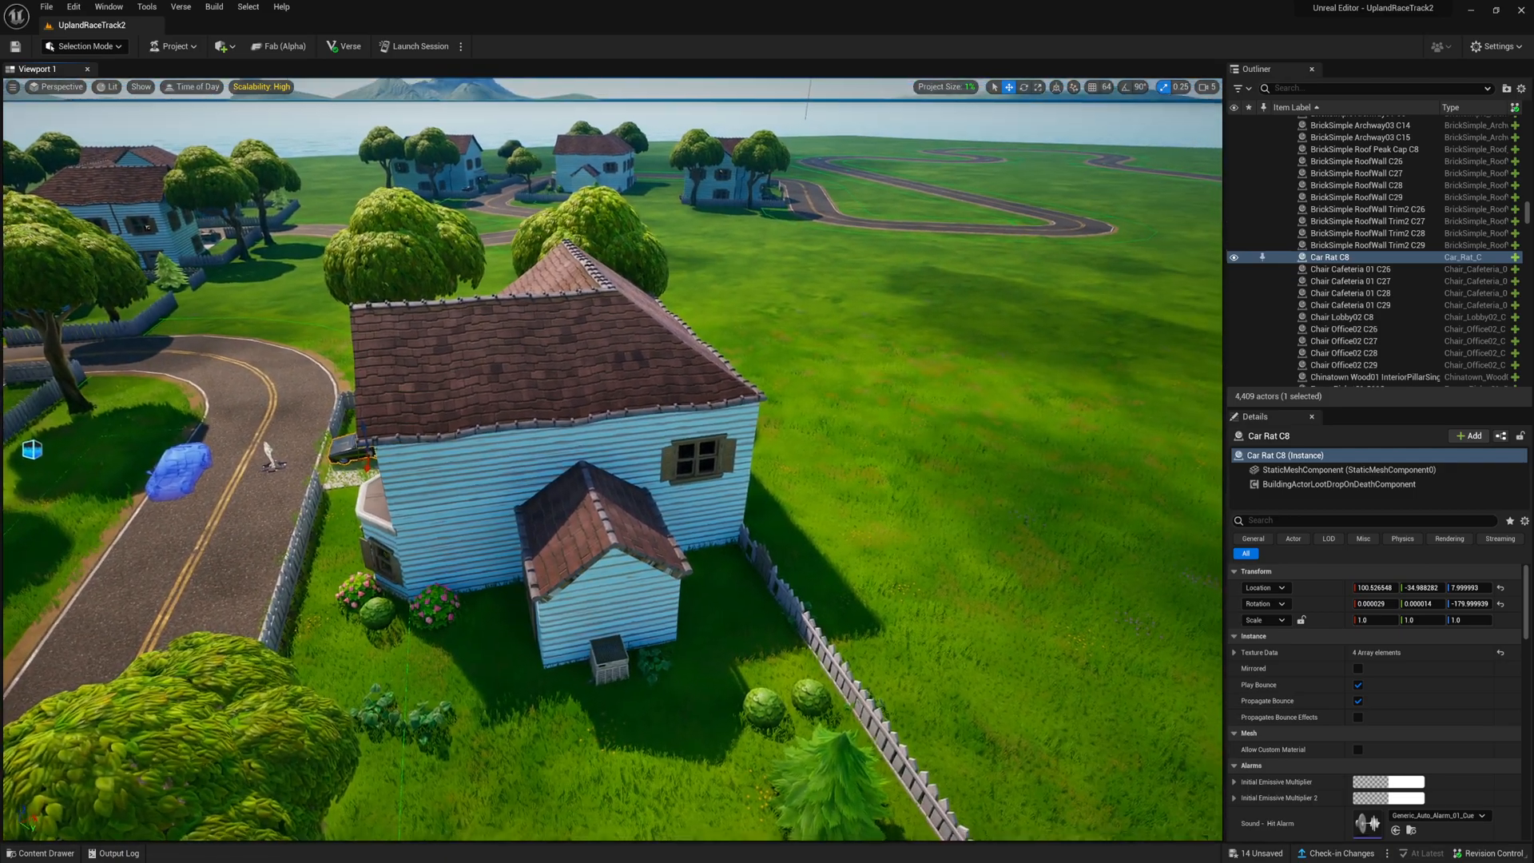
right_click_drag(614, 459, 289, 426)
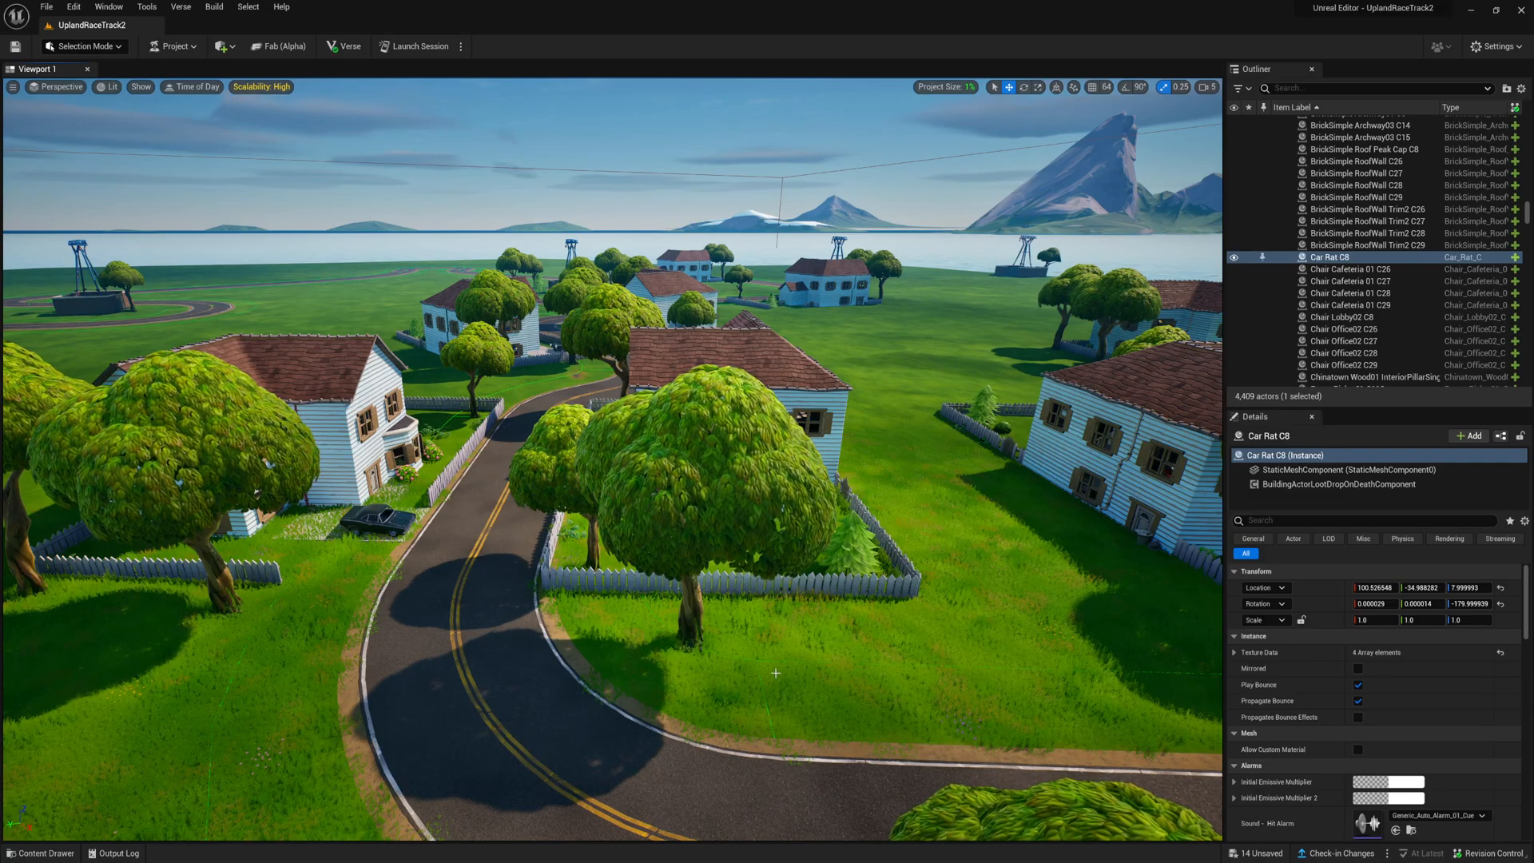
right_click_drag(775, 673, 719, 654)
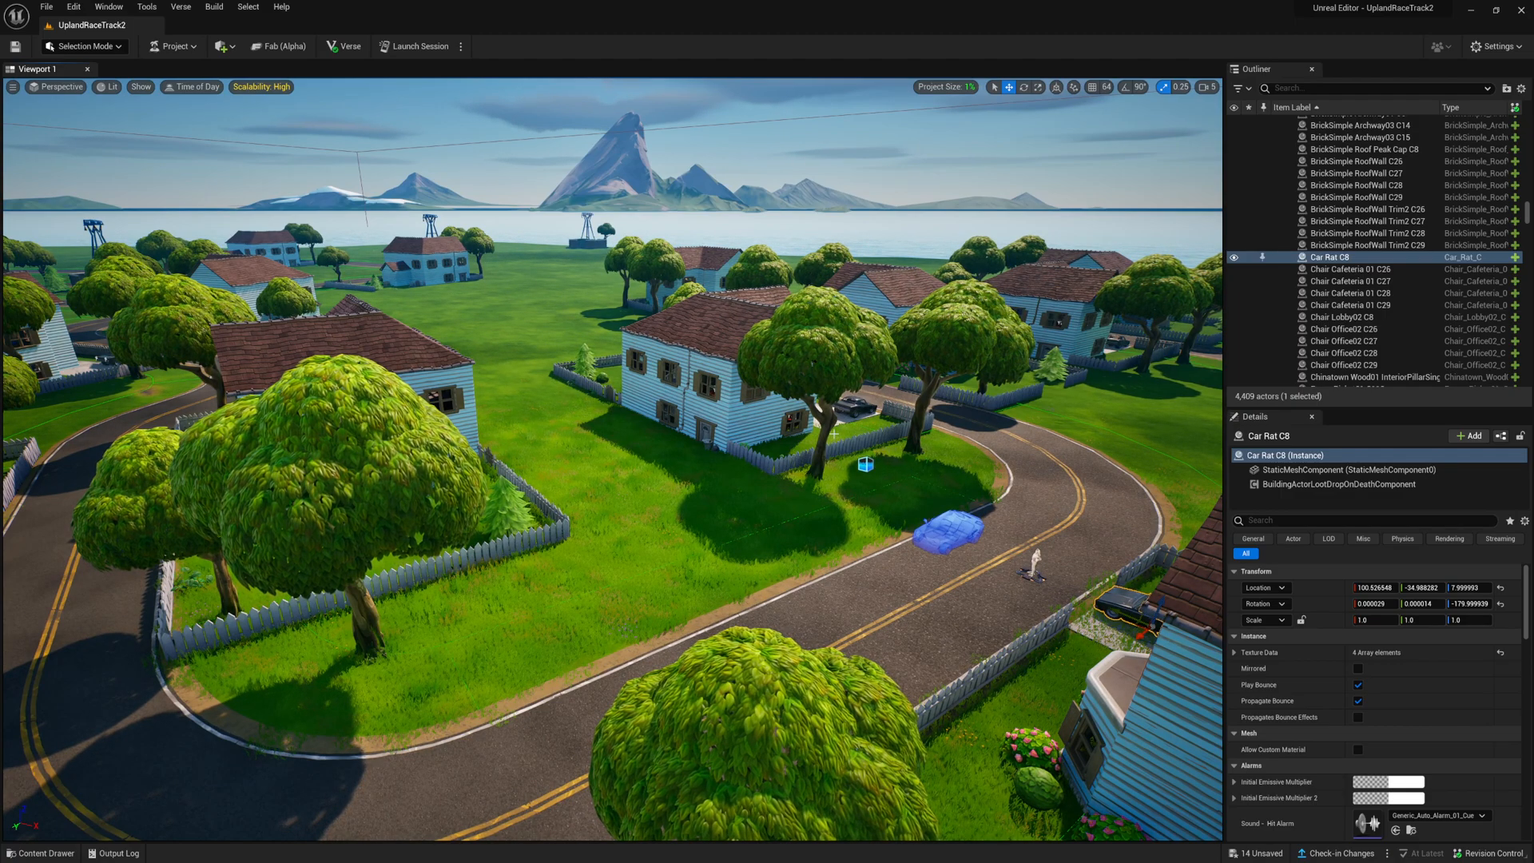
right_click_drag(833, 436, 967, 460)
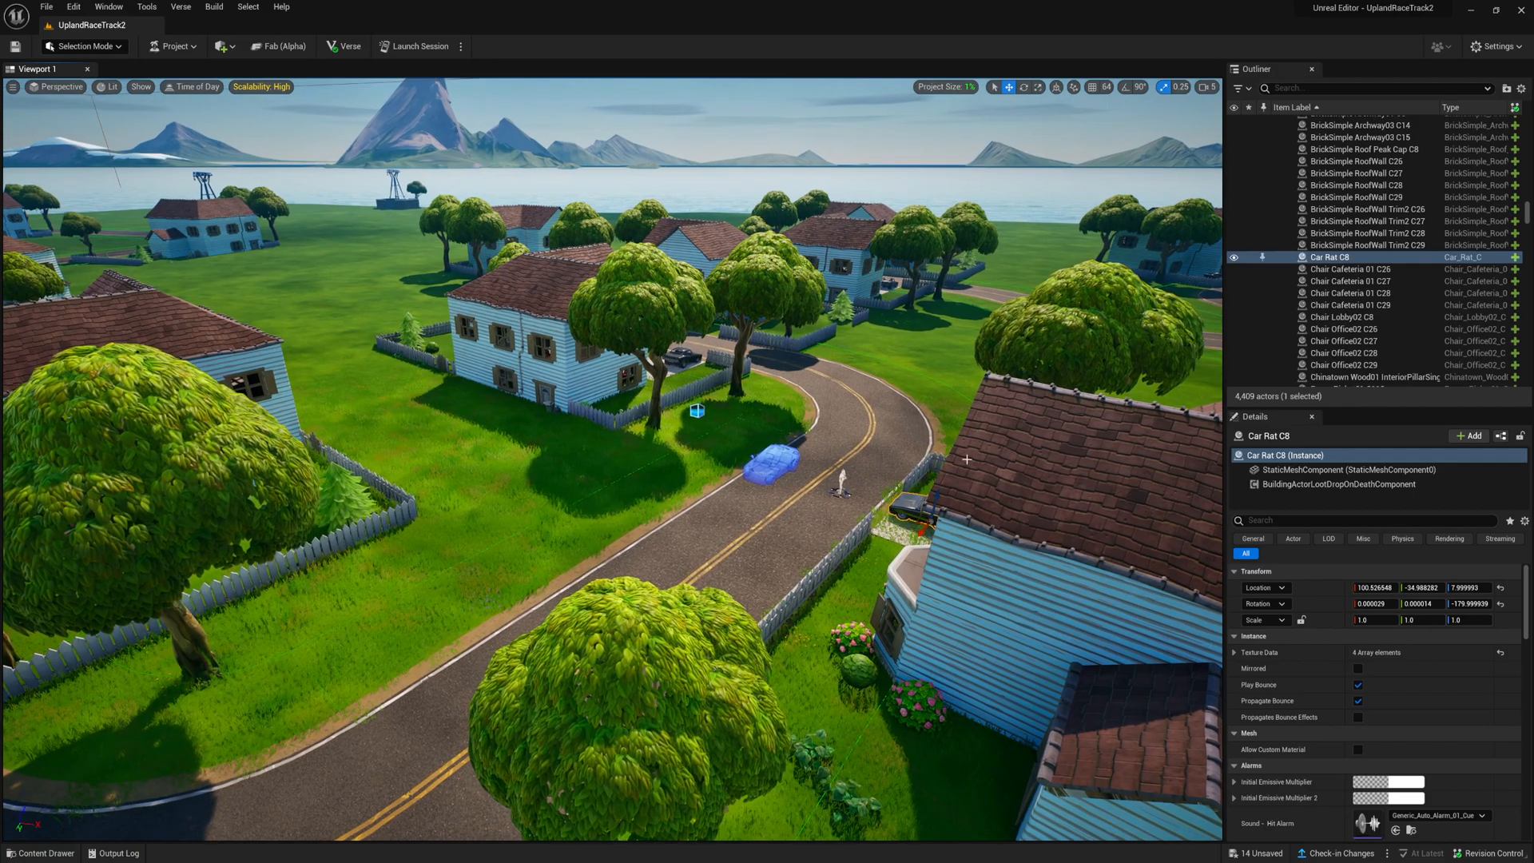